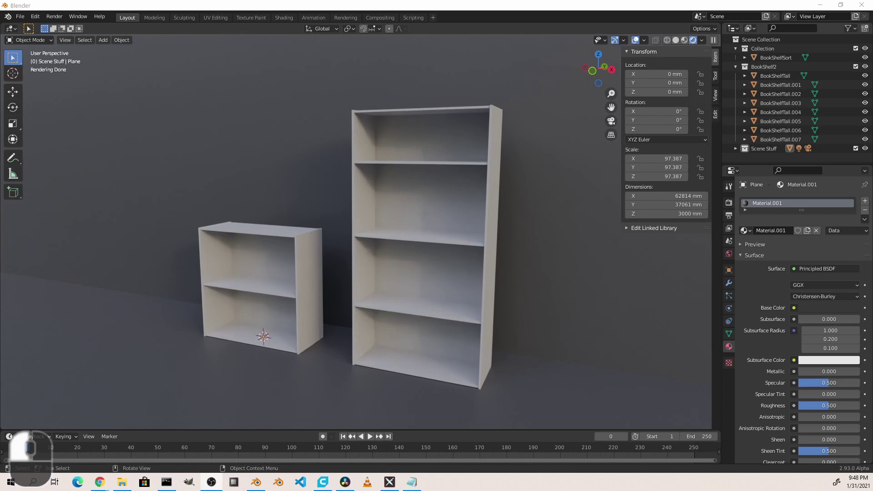
Select the short bookshelf and several parts of the tall one to examine which objects each is made of
{"action": "left_click", "coordinate": [312, 261]}
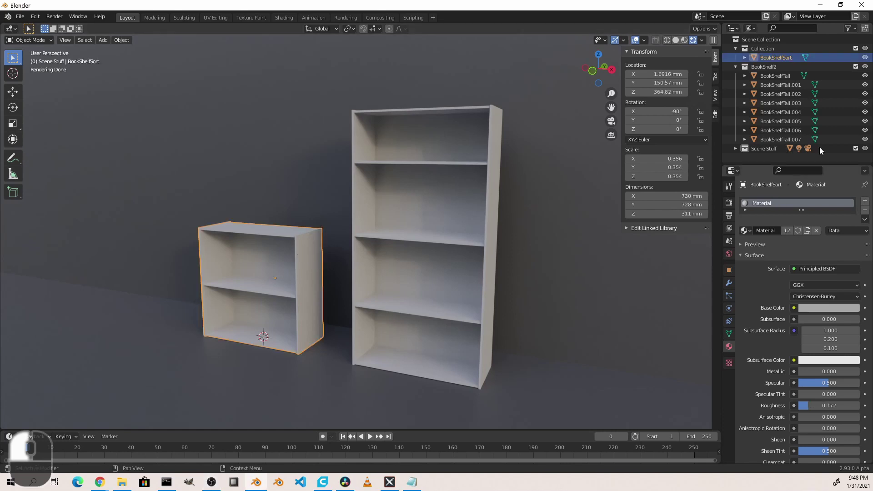
{"action": "left_click", "coordinate": [369, 198]}
{"action": "left_click", "coordinate": [416, 165]}
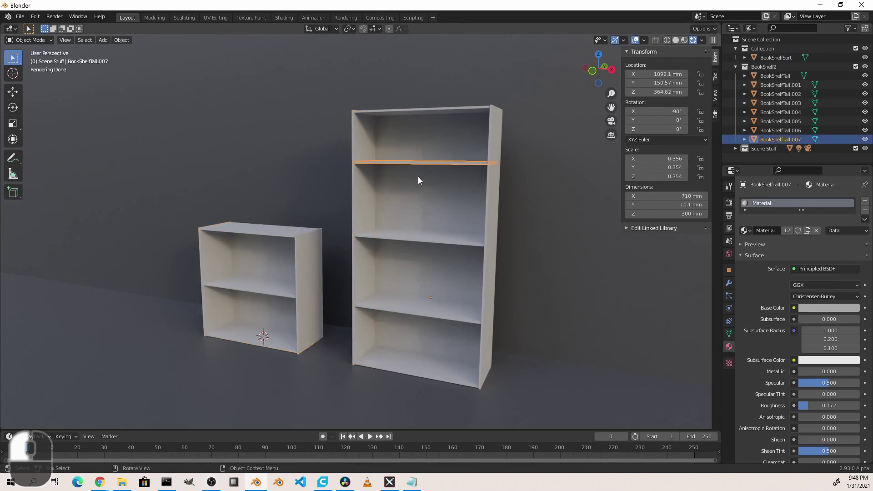
{"action": "left_click", "coordinate": [421, 214]}
{"action": "left_click", "coordinate": [423, 240]}
{"action": "left_click", "coordinate": [414, 301]}
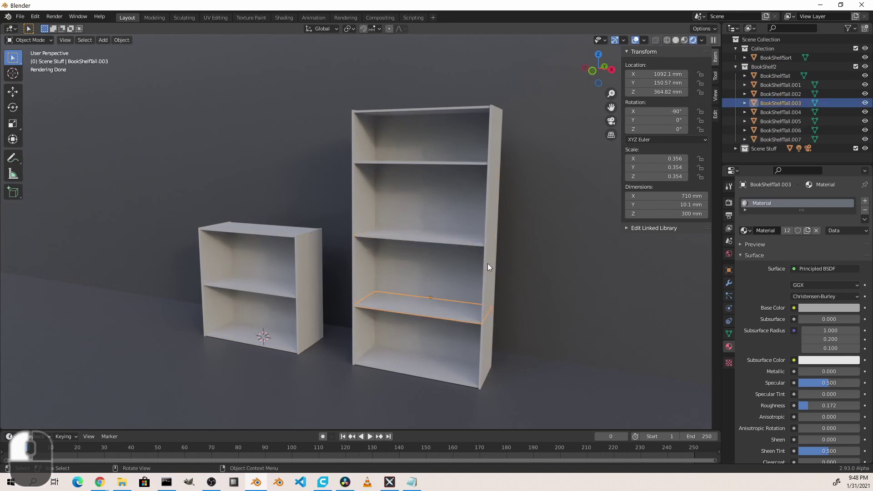
{"action": "left_click", "coordinate": [488, 263]}
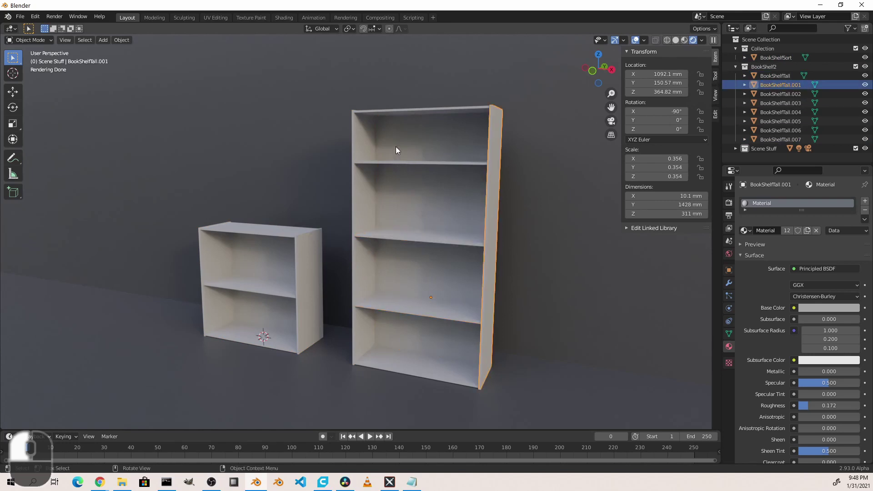
Check the Interface and Experimental preferences for the Developer Extras and Asset Browser options, leaving the settings as they are
{"action": "left_click", "coordinate": [35, 16]}
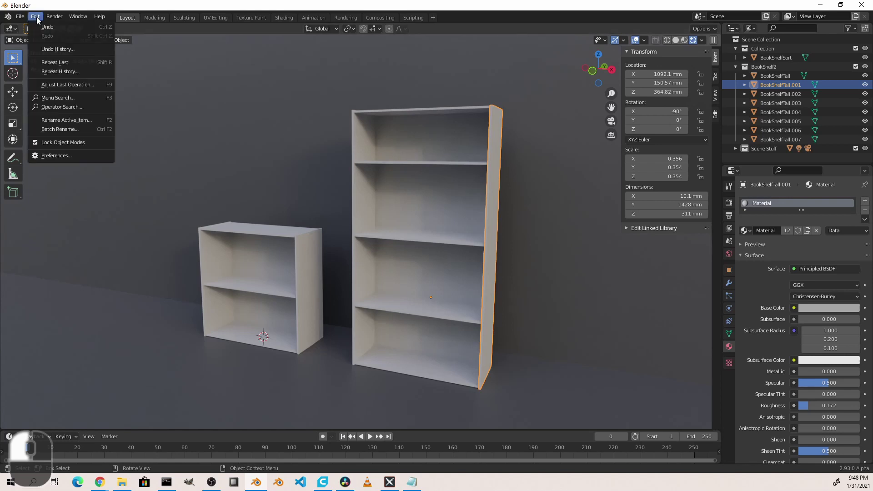
{"action": "left_click", "coordinate": [94, 154]}
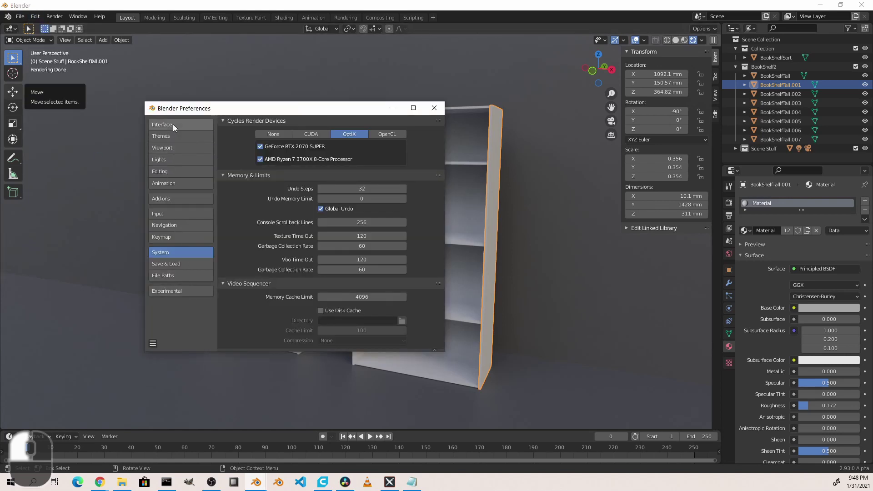
{"action": "left_click", "coordinate": [200, 125]}
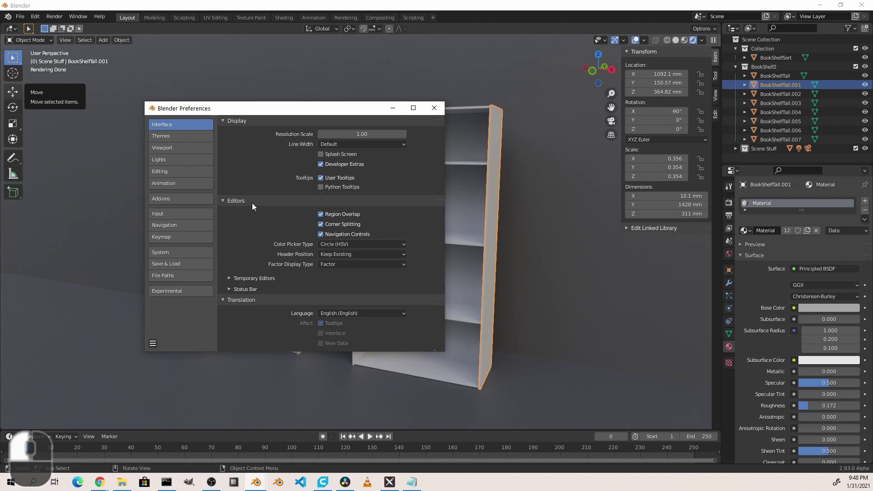
{"action": "left_click", "coordinate": [167, 291]}
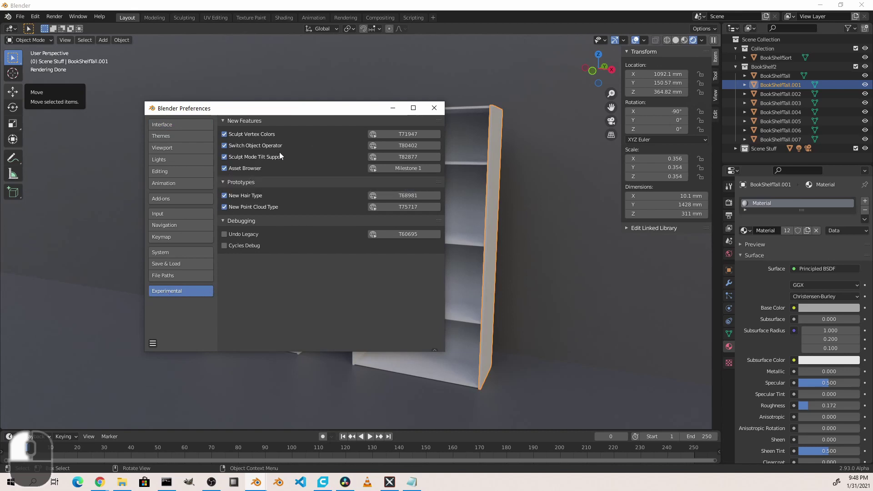
{"action": "left_click", "coordinate": [434, 107]}
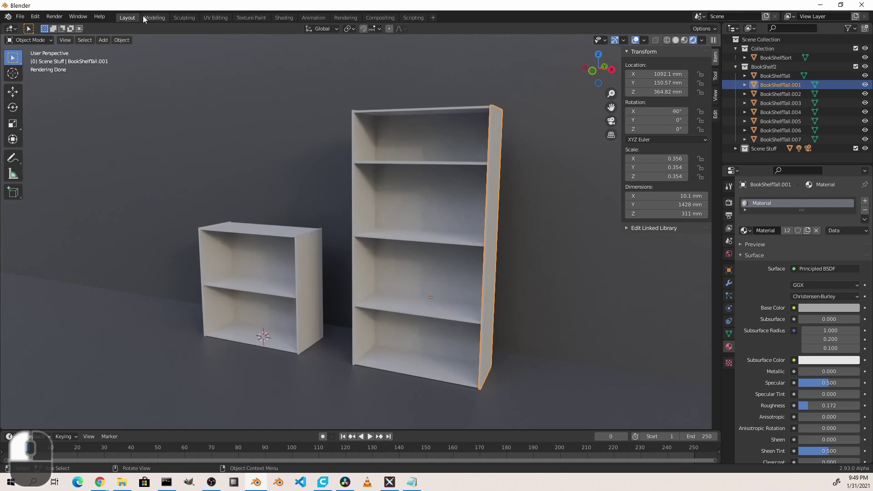
Duplicate the Layout workspace and name the copy Asset Browser
{"action": "right_click", "coordinate": [124, 18]}
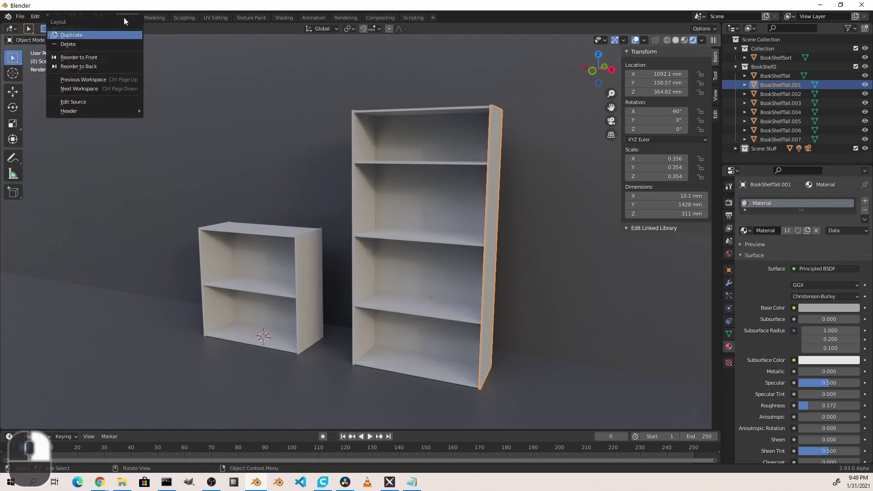
{"action": "left_click", "coordinate": [104, 34]}
{"action": "double_click", "coordinate": [153, 17]}
{"action": "type", "text": "Asset Browser"}
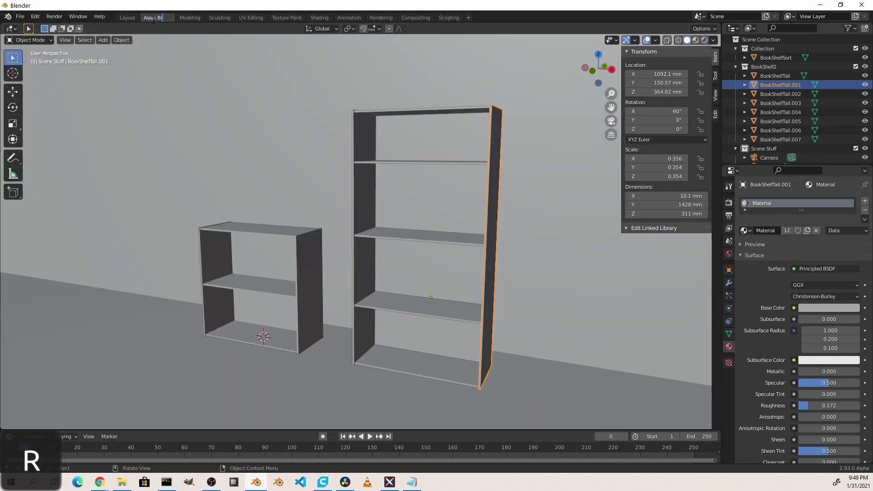
{"action": "key", "text": "Return"}
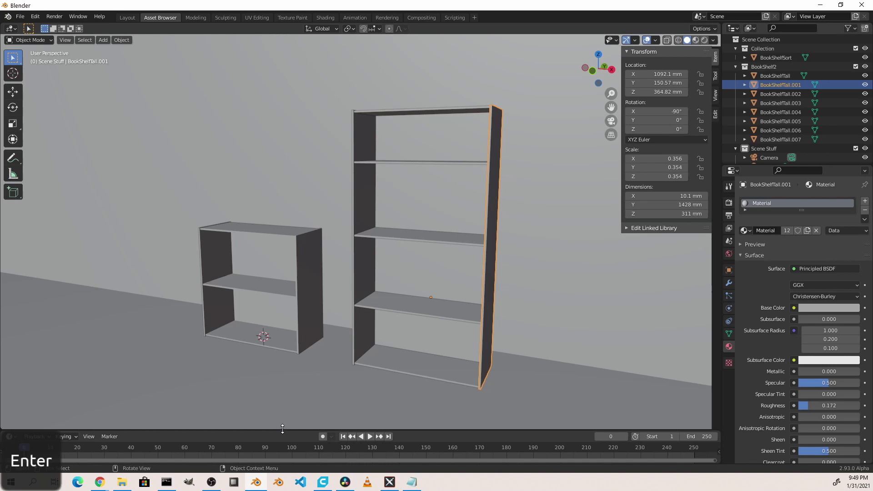
Enlarge the timeline area to about half the window height, turn it into an Asset Browser, and view the available asset libraries
{"action": "left_click_drag", "start_coordinate": [282, 428], "coordinate": [246, 257]}
{"action": "left_click", "coordinate": [11, 264]}
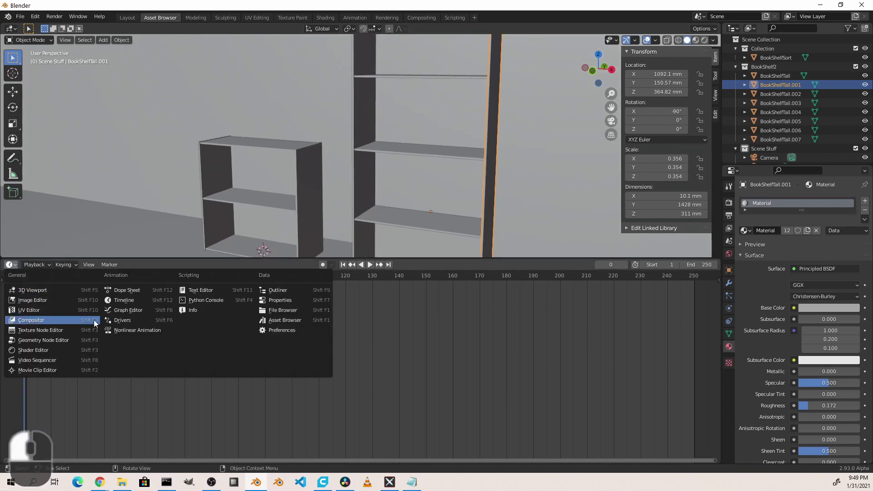
{"action": "left_click", "coordinate": [282, 321]}
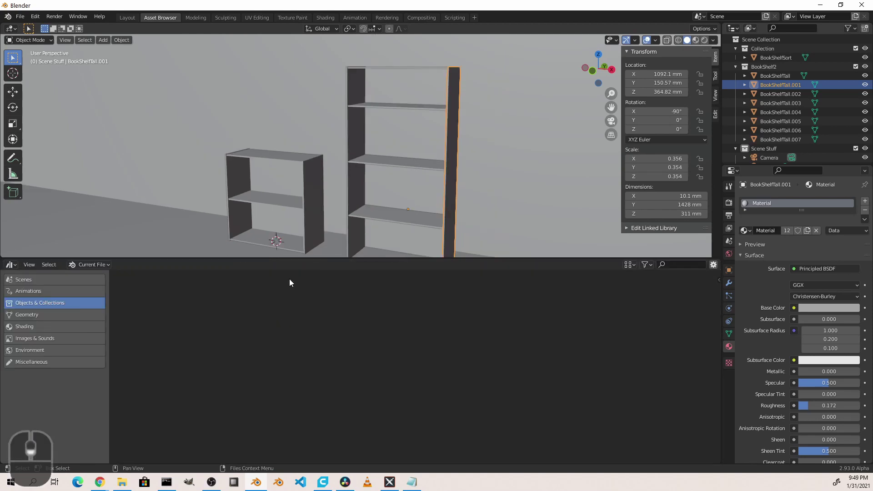
{"action": "left_click", "coordinate": [103, 265]}
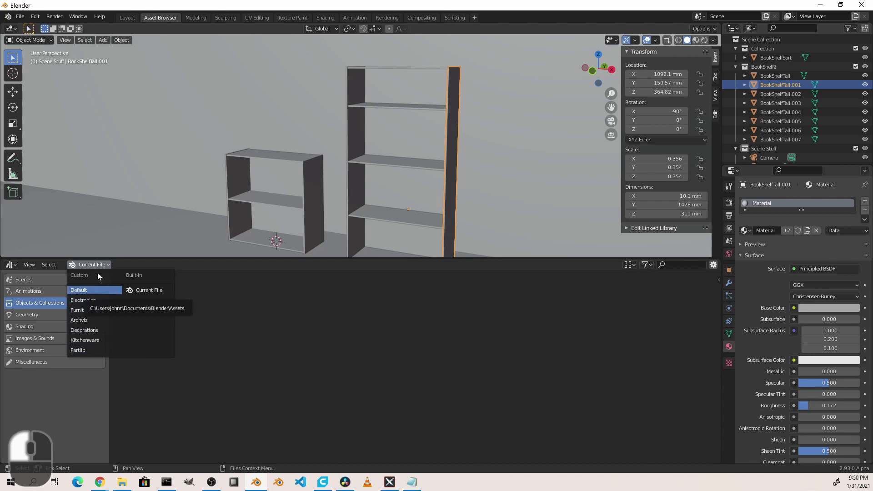
Mark the short bookshelf object BookShelfSort as an asset
{"action": "middle_click_drag", "start_coordinate": [335, 130], "coordinate": [340, 132]}
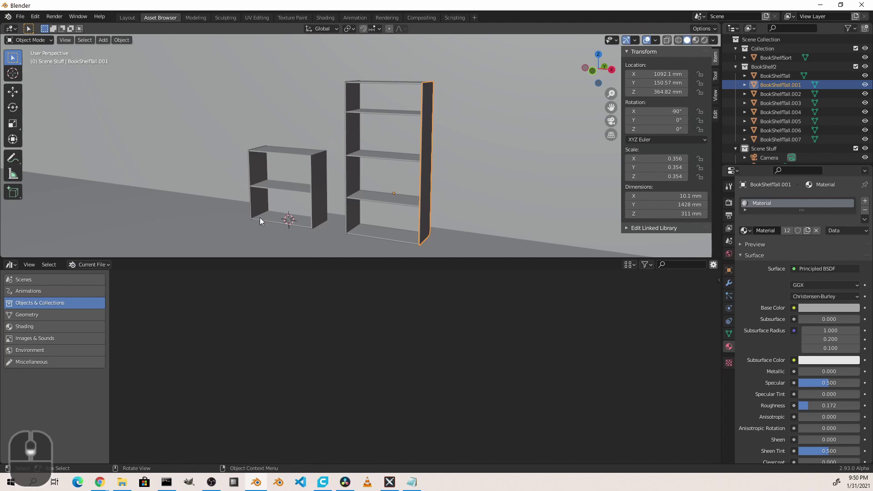
{"action": "left_click", "coordinate": [269, 159]}
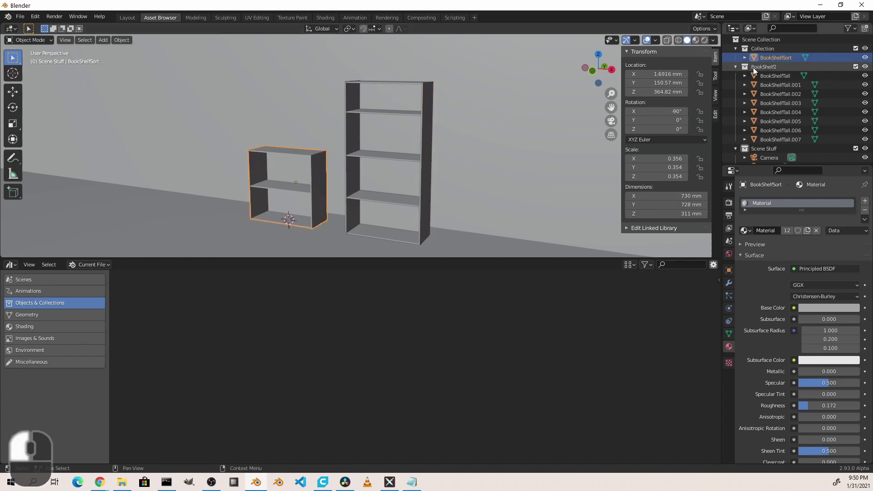
{"action": "right_click", "coordinate": [828, 56]}
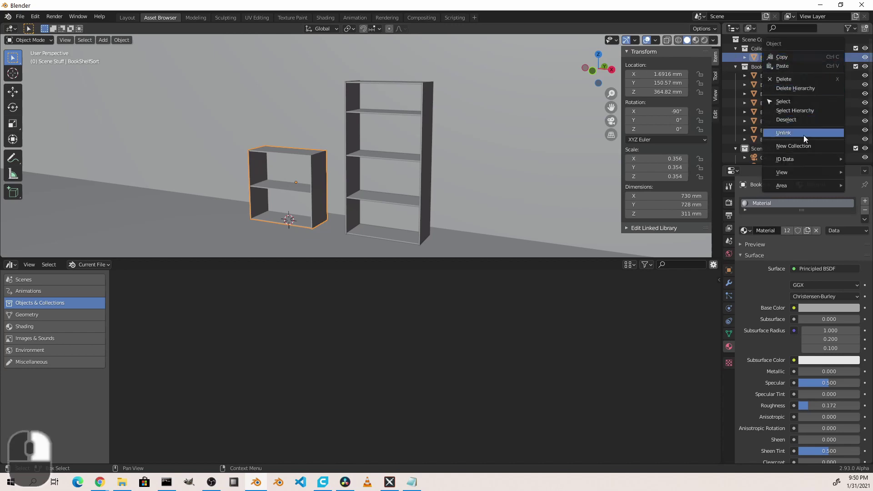
{"action": "mouse_move", "coordinate": [797, 161]}
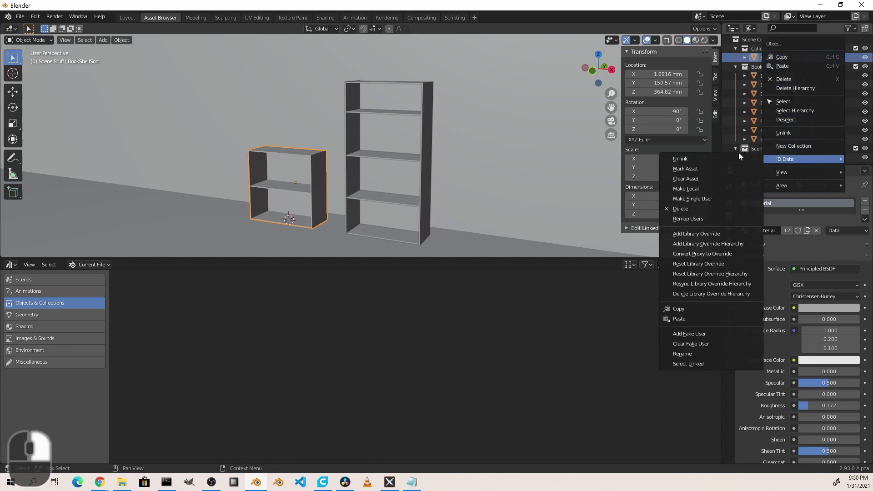
{"action": "left_click", "coordinate": [704, 170]}
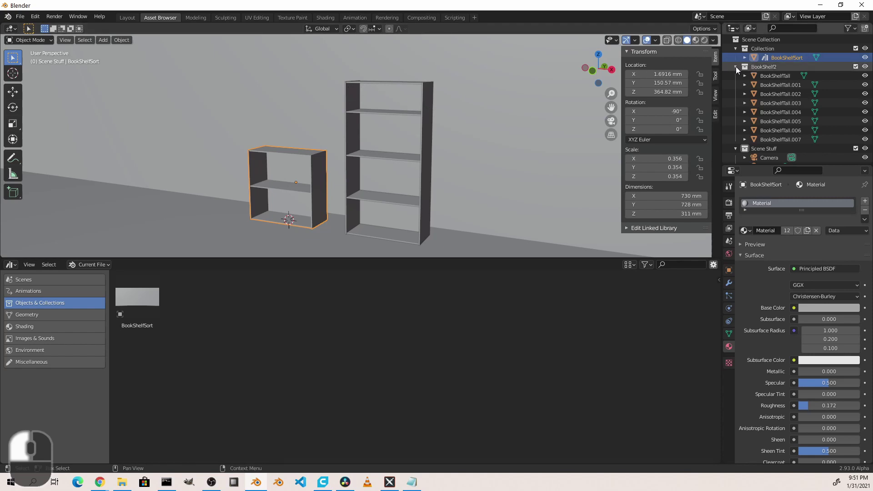
Mark the whole BookShelf2 collection as an asset
{"action": "left_click", "coordinate": [800, 66]}
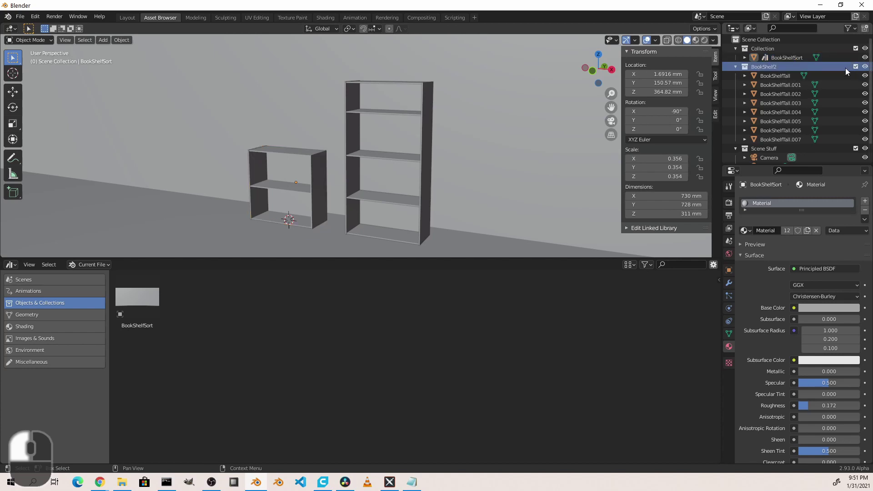
{"action": "right_click", "coordinate": [763, 69]}
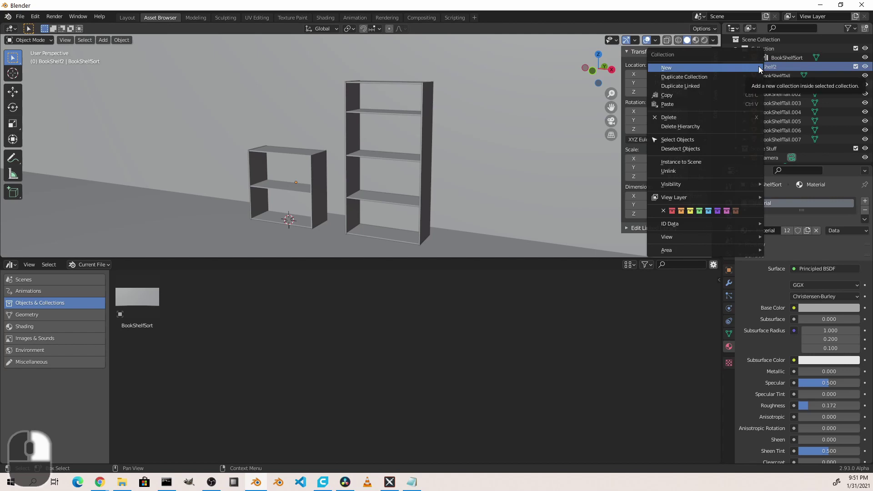
{"action": "mouse_move", "coordinate": [707, 227]}
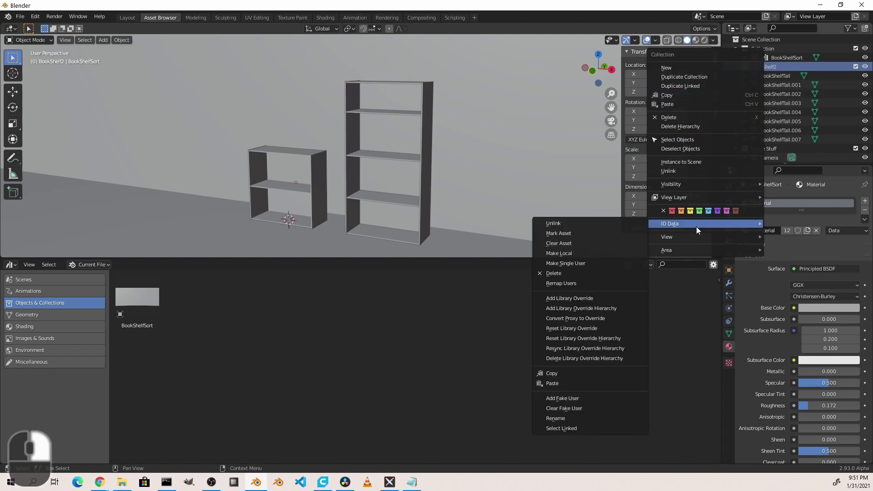
{"action": "left_click", "coordinate": [615, 237]}
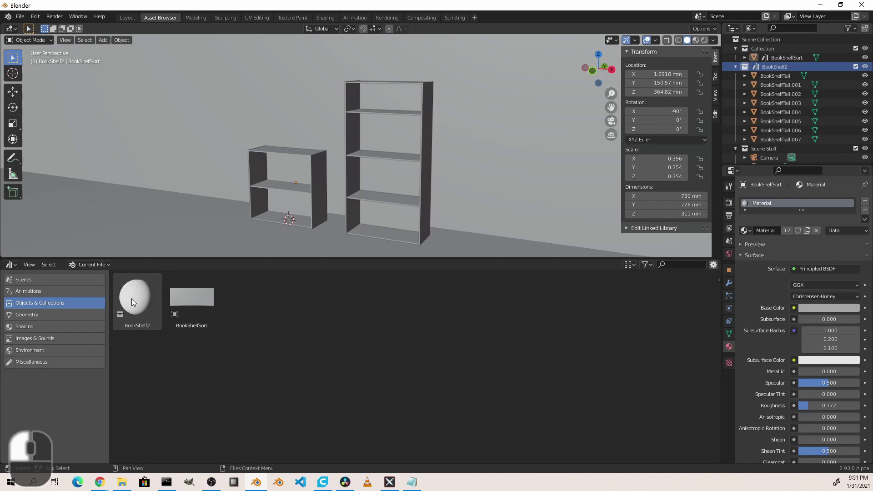
Show the viewport in rendered shading and hide the short bookshelf so only the tall one is in view
{"action": "left_click", "coordinate": [705, 40]}
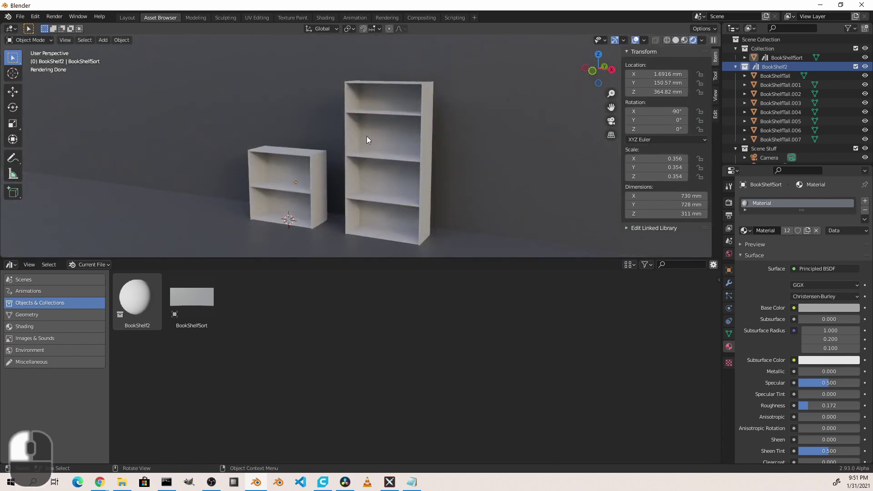
{"action": "key", "text": "h"}
{"action": "middle_click_drag", "start_coordinate": [358, 139], "coordinate": [338, 173], "text": "shift"}
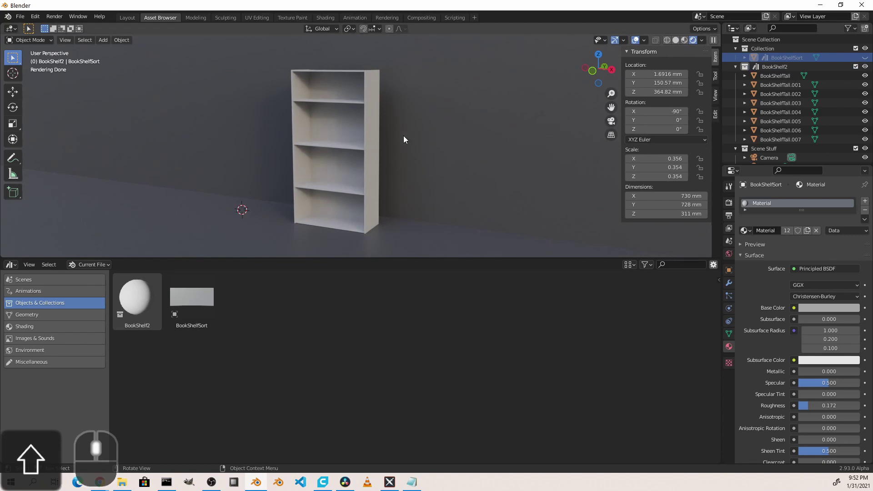
Capture the screen with Snip & Sketch and crop the image closely around the tall bookshelf
{"action": "left_click", "coordinate": [837, 483]}
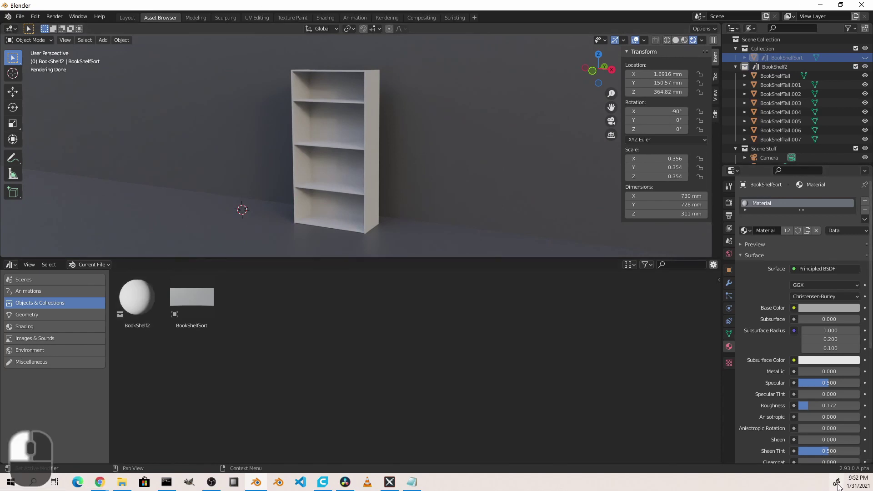
{"action": "left_click", "coordinate": [807, 465]}
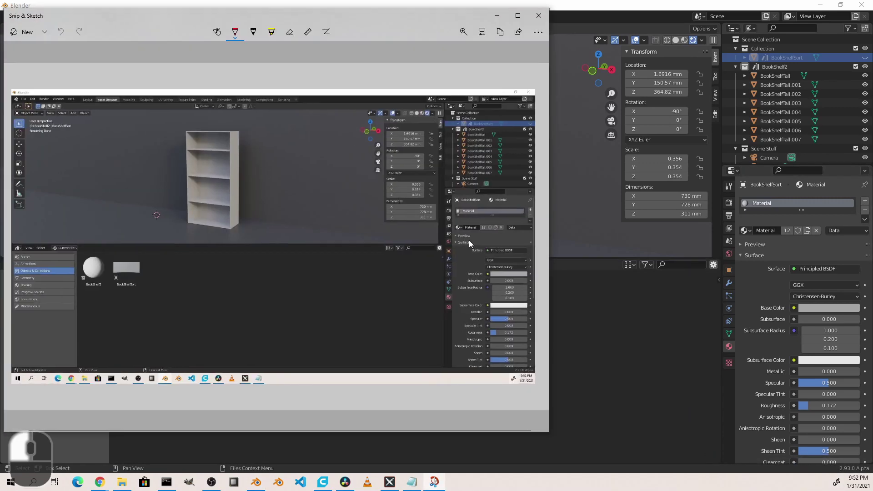
{"action": "left_click", "coordinate": [326, 31]}
{"action": "left_click_drag", "start_coordinate": [15, 88], "coordinate": [162, 117]}
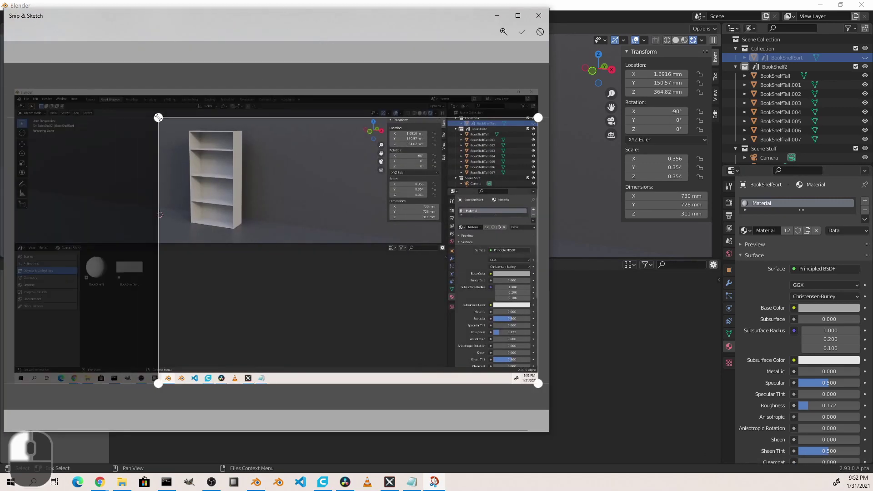
{"action": "left_click_drag", "start_coordinate": [536, 421], "coordinate": [156, 222]}
{"action": "key", "text": "Return"}
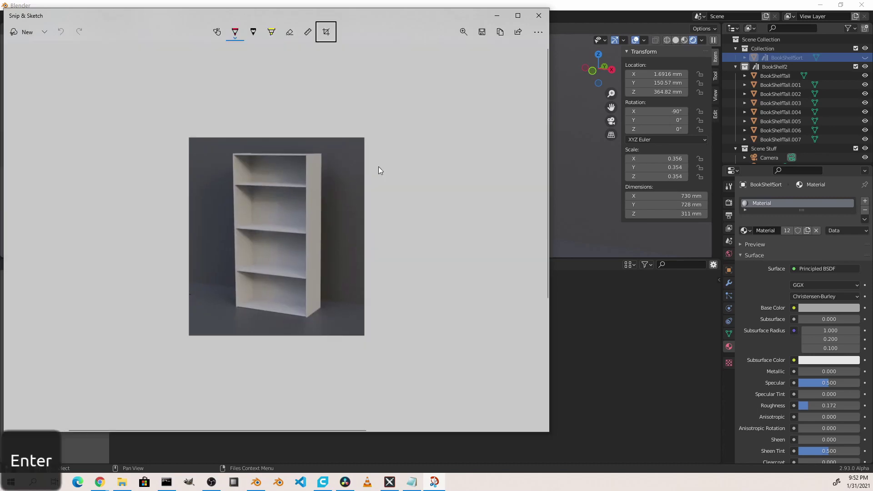
Save the cropped image to the Desktop as SharedScreenshot.jpg and close Snip & Sketch
{"action": "left_click", "coordinate": [481, 31]}
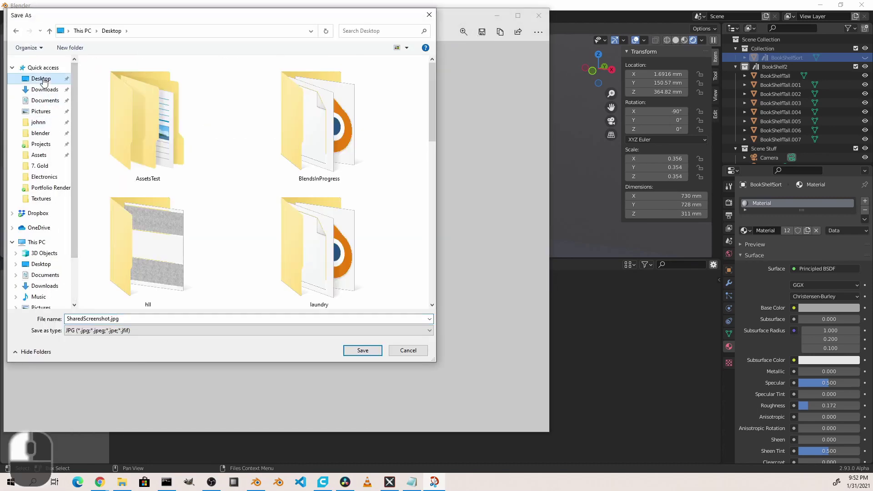
{"action": "left_click", "coordinate": [362, 350]}
{"action": "left_click", "coordinate": [538, 16]}
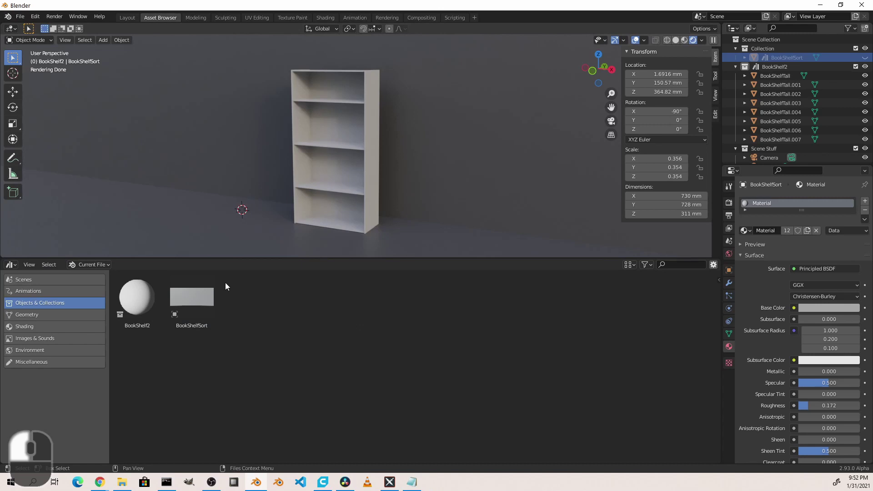
Load SharedScreenshot.jpg from the Desktop as the custom preview of the BookShelf2 asset
{"action": "left_click", "coordinate": [131, 296]}
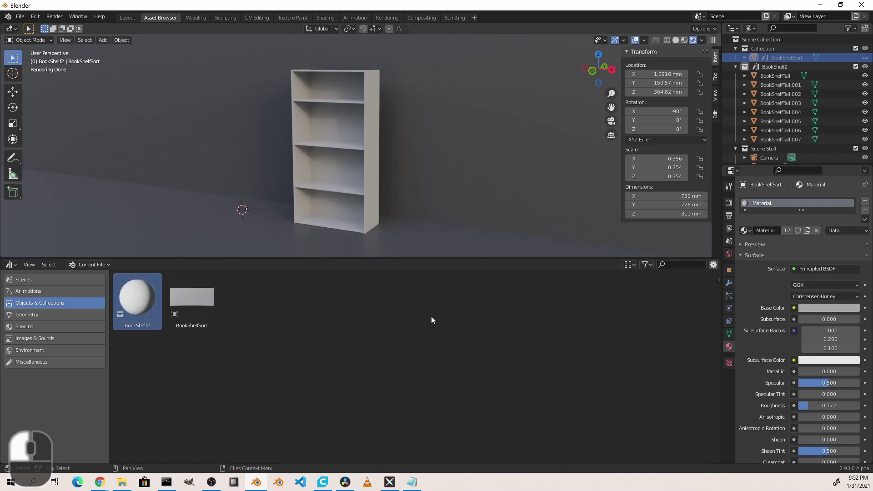
{"action": "key", "text": "n"}
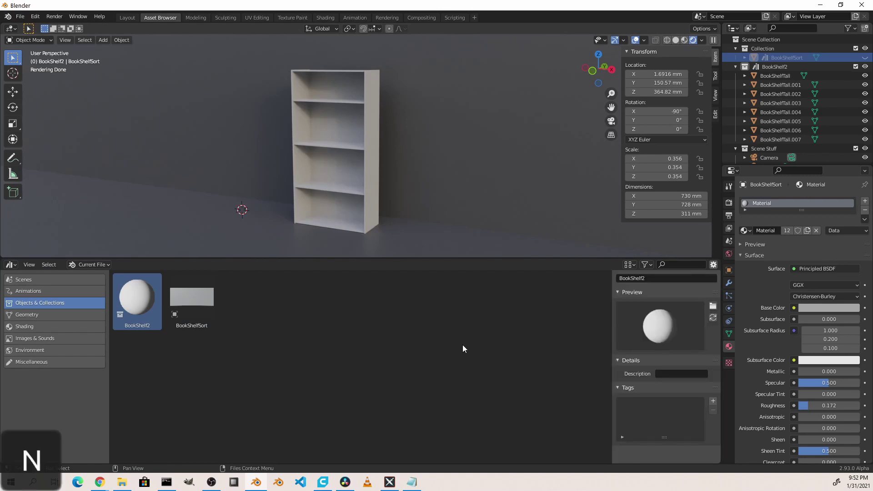
{"action": "left_click", "coordinate": [712, 307]}
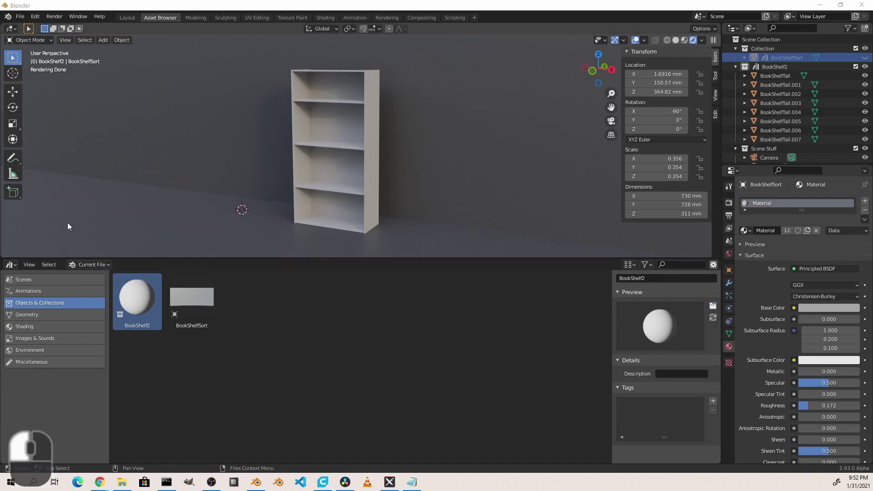
{"action": "left_click", "coordinate": [178, 216]}
{"action": "double_click", "coordinate": [216, 278]}
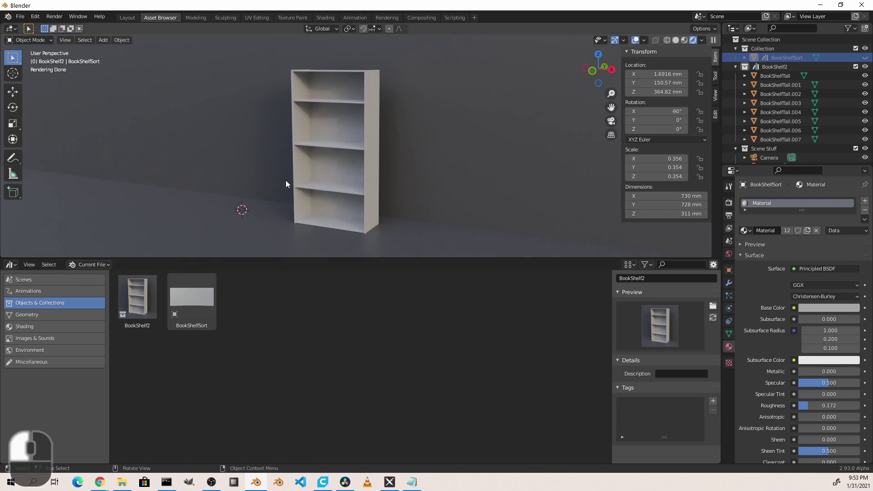
Unhide the short bookshelf, exclude the BookShelf2 collection from the view layer, and frame the short one in the viewport
{"action": "key", "text": "ctrl+z"}
{"action": "middle_click_drag", "start_coordinate": [211, 207], "coordinate": [364, 175]}
{"action": "scroll", "coordinate": [364, 176], "scroll_direction": "up", "scroll_amount": 2}
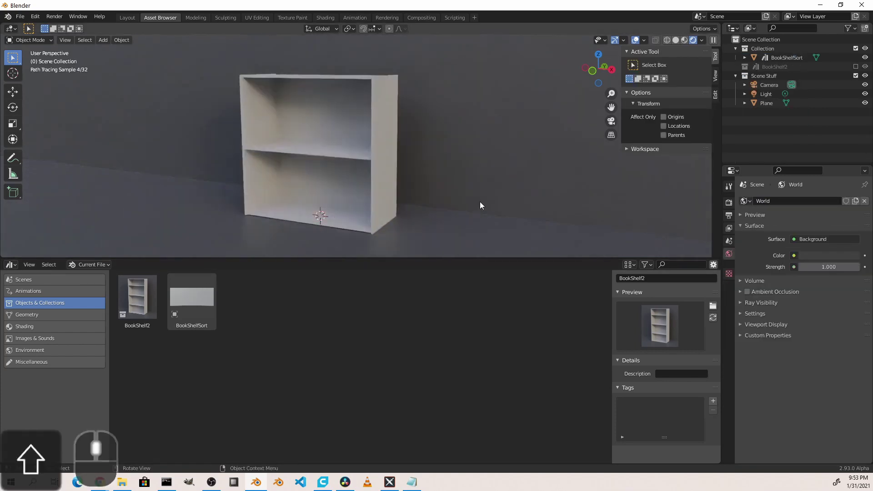
Capture the screen with Snip & Sketch and crop the image closely around the short bookshelf
{"action": "left_click", "coordinate": [835, 482]}
{"action": "left_click", "coordinate": [827, 461]}
{"action": "left_click", "coordinate": [326, 32]}
{"action": "left_click_drag", "start_coordinate": [15, 92], "coordinate": [145, 126]}
{"action": "left_click_drag", "start_coordinate": [538, 414], "coordinate": [185, 224]}
{"action": "key", "text": "Return"}
Save the cropped image to the Desktop as SharedScreenshot2.jpg and close Snip & Sketch
{"action": "key", "text": "ctrl+s"}
{"action": "left_click", "coordinate": [41, 78]}
{"action": "key", "text": "Right"}
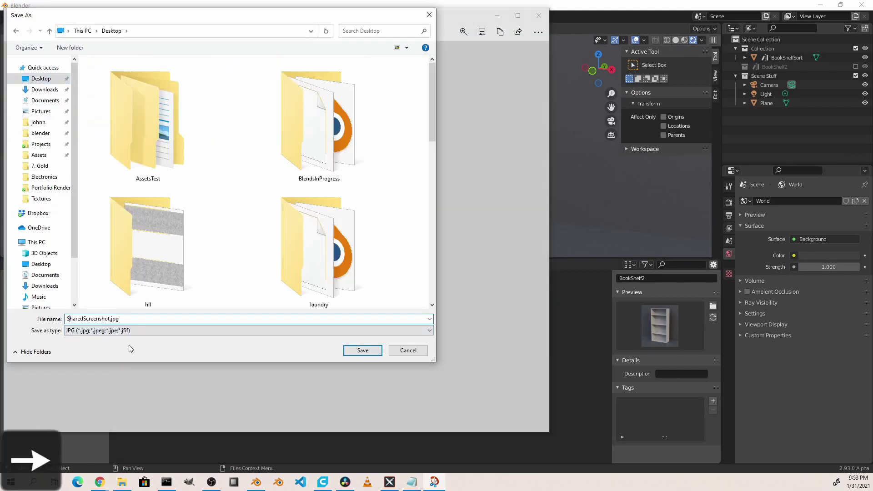
{"action": "key", "text": "Return"}
{"action": "left_click", "coordinate": [538, 15]}
Load SharedScreenshot2.jpg from the Desktop as the custom preview of the BookShelfSort asset
{"action": "left_click", "coordinate": [192, 300]}
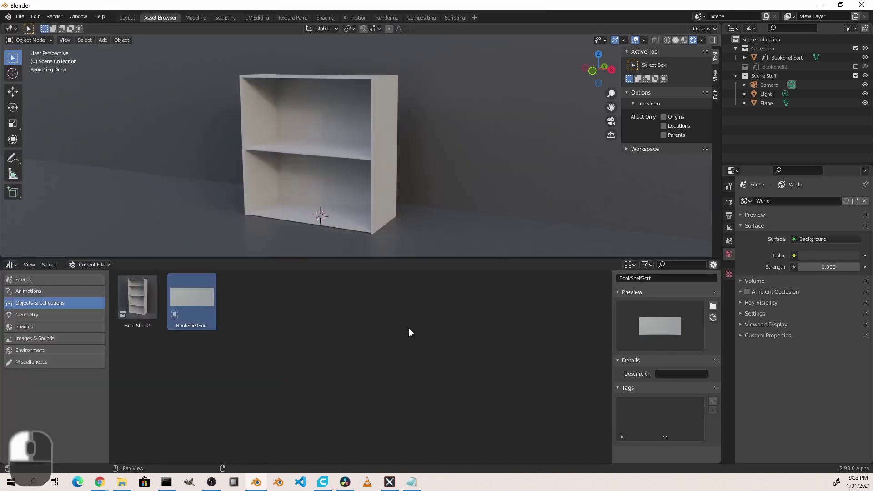
{"action": "left_click", "coordinate": [713, 305]}
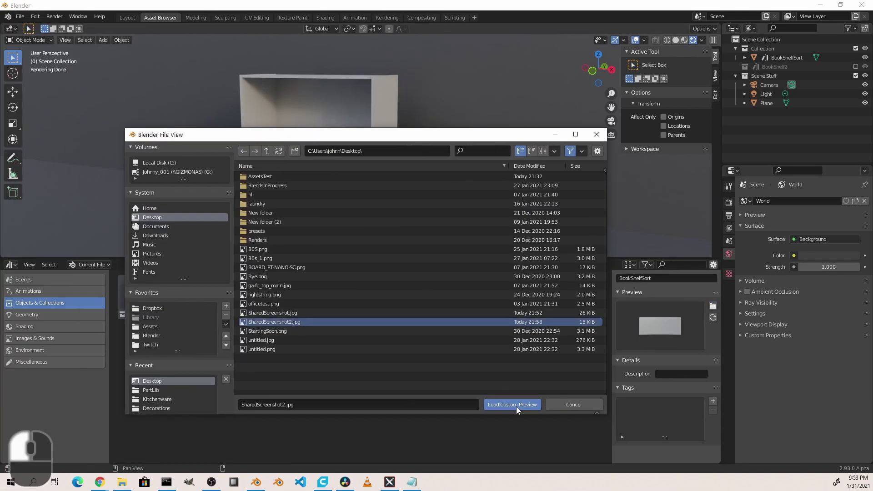
{"action": "left_click", "coordinate": [516, 404]}
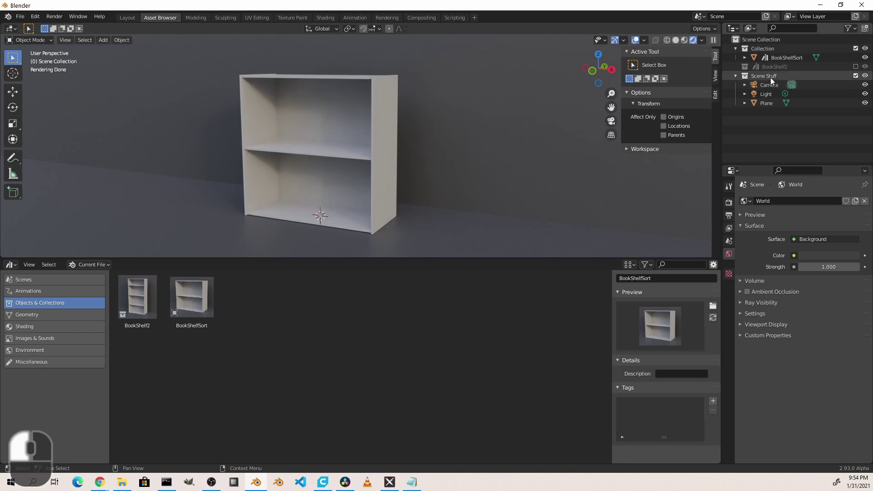
Mark the short bookshelf's material as an asset and show the Shading category of the asset browser
{"action": "left_click", "coordinate": [745, 58]}
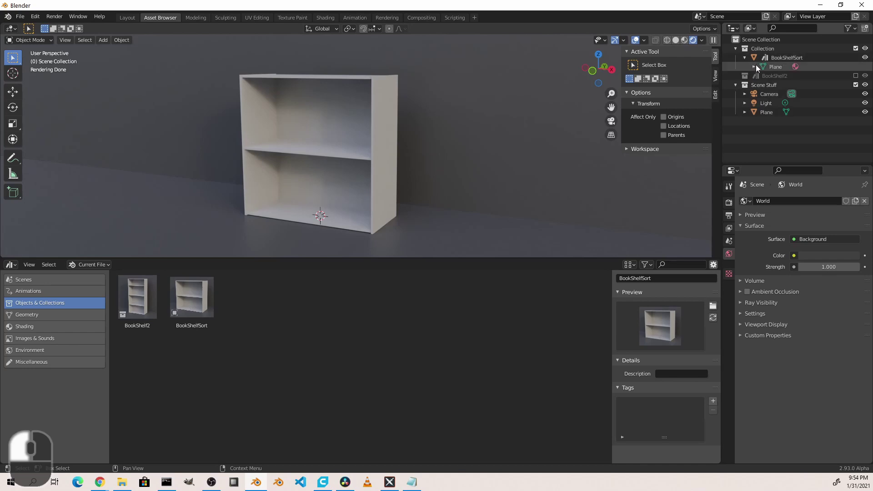
{"action": "left_click", "coordinate": [754, 66]}
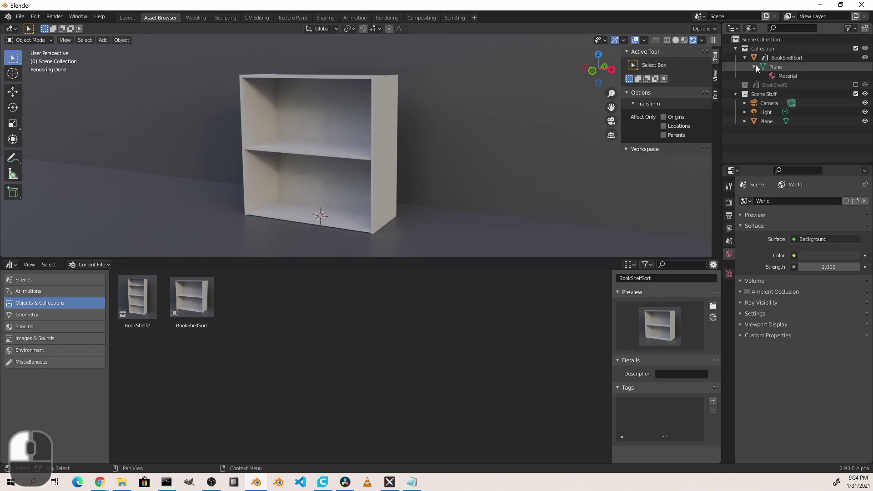
{"action": "right_click", "coordinate": [791, 76]}
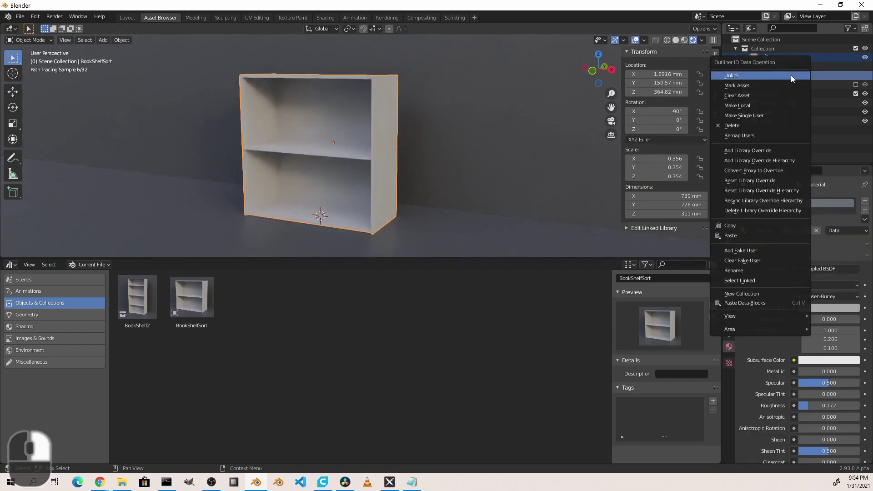
{"action": "left_click", "coordinate": [759, 84]}
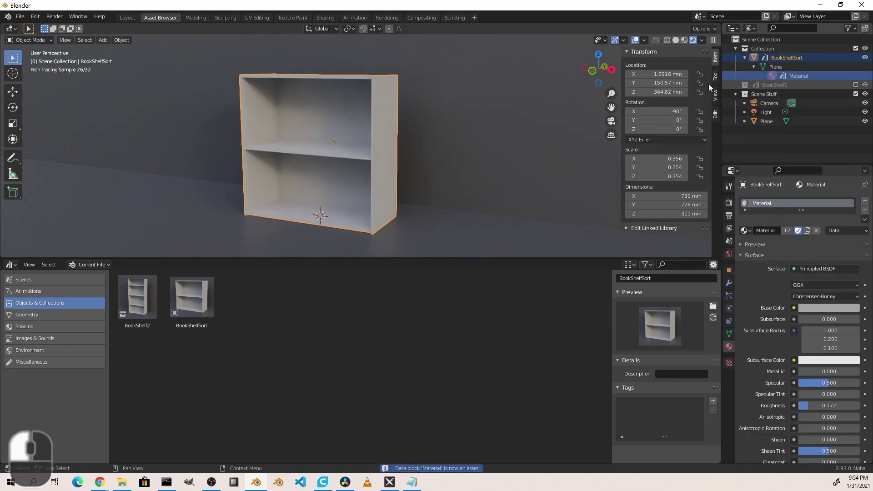
{"action": "left_click", "coordinate": [52, 323]}
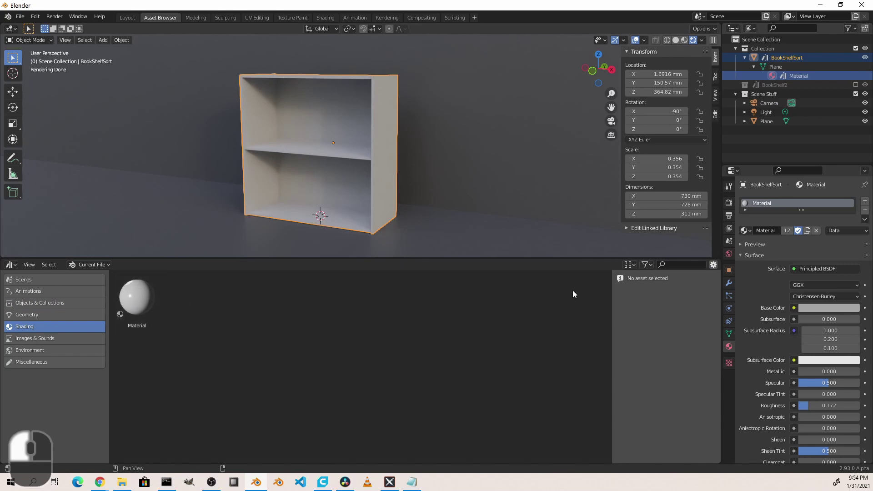
Replace the short bookshelf's material with a new one that has a red base color
{"action": "left_click", "coordinate": [865, 211]}
{"action": "left_click", "coordinate": [864, 200]}
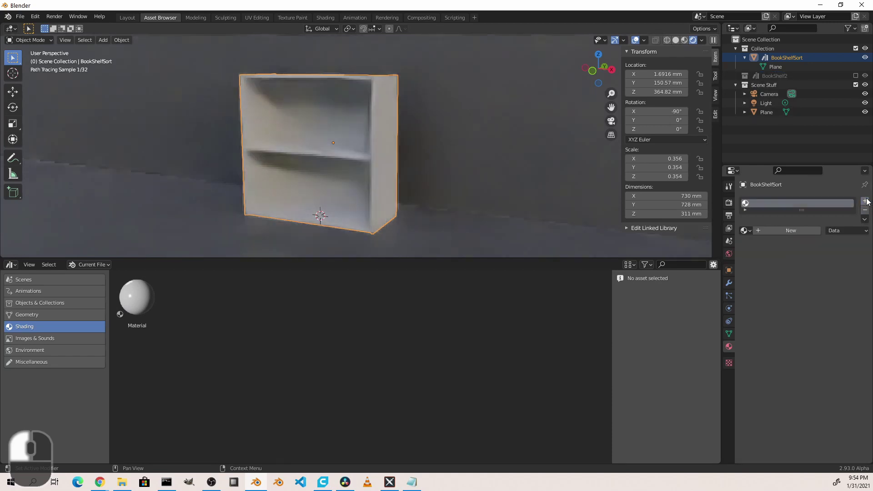
{"action": "left_click", "coordinate": [786, 231]}
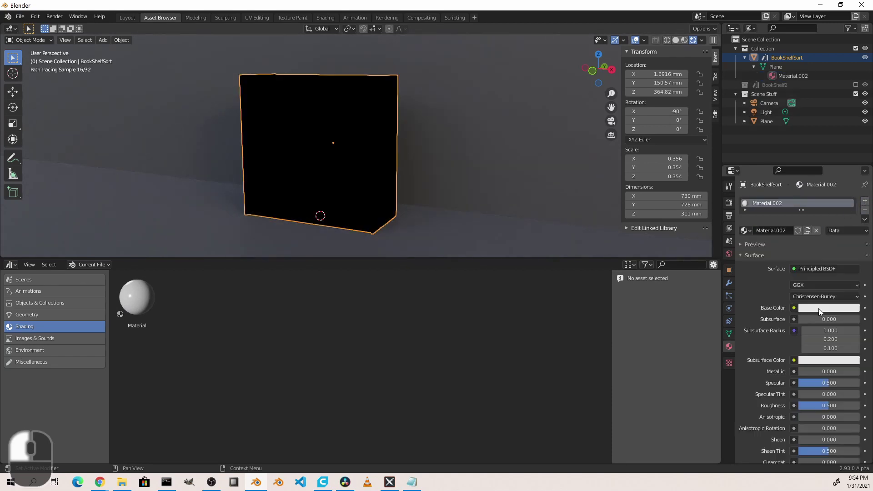
{"action": "left_click", "coordinate": [818, 309]}
{"action": "left_click", "coordinate": [813, 242]}
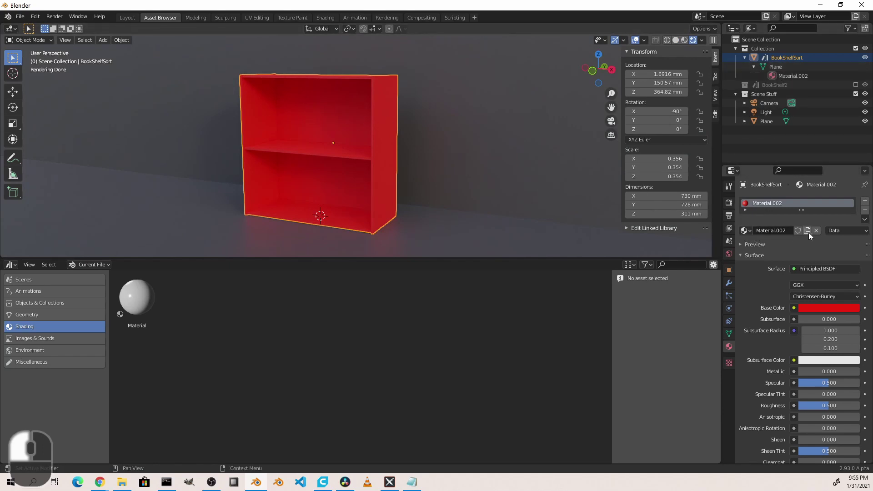
Mark the new red material as an asset, and apply the grey Material asset to the short bookshelf
{"action": "right_click", "coordinate": [768, 228]}
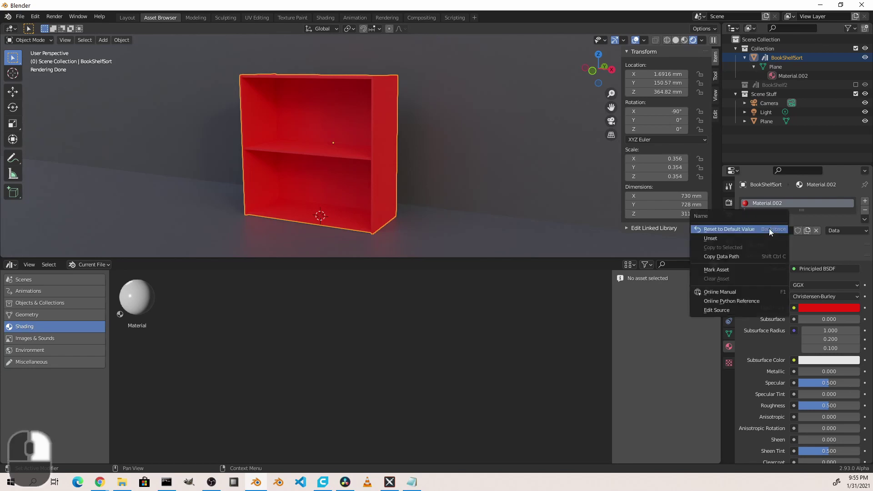
{"action": "left_click", "coordinate": [745, 270]}
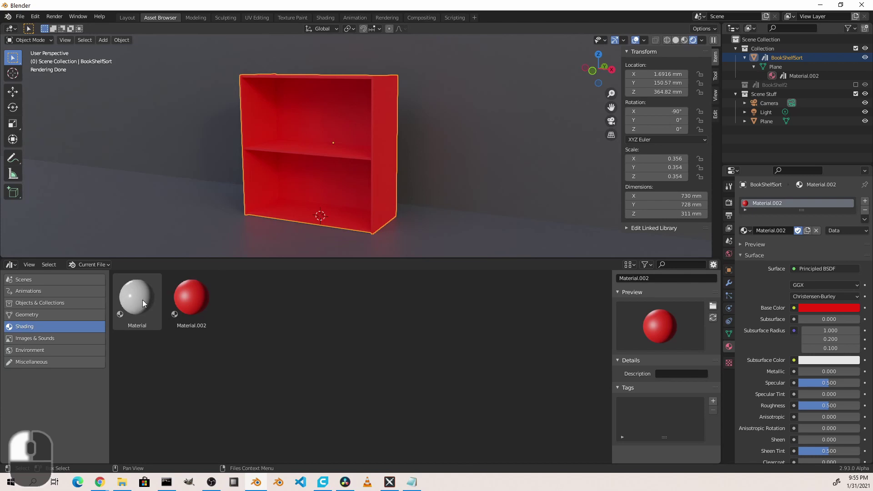
{"action": "left_click", "coordinate": [191, 297]}
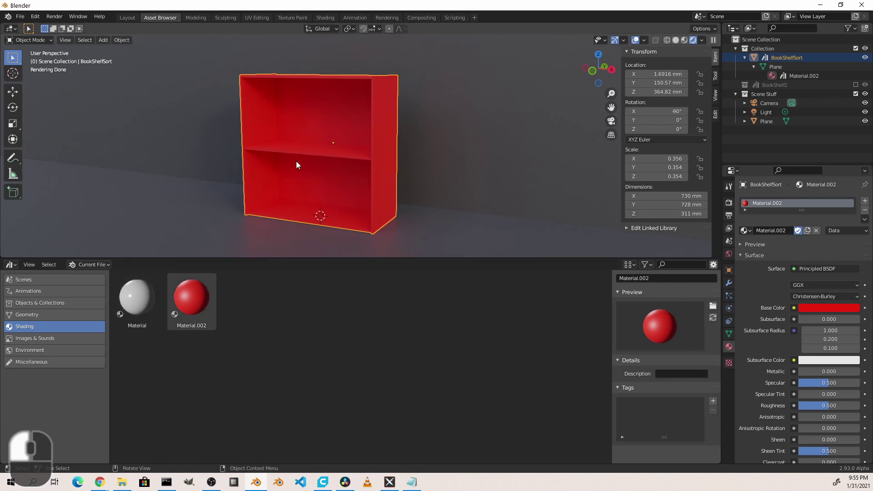
{"action": "left_click_drag", "start_coordinate": [142, 302], "coordinate": [300, 127]}
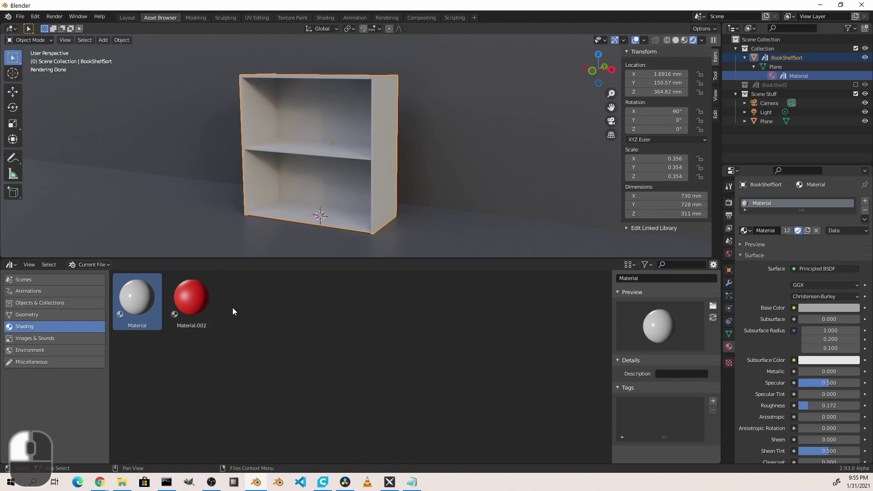
Save the file as untitled.blend in the AssetsTest folder on the Desktop
{"action": "left_click", "coordinate": [21, 17]}
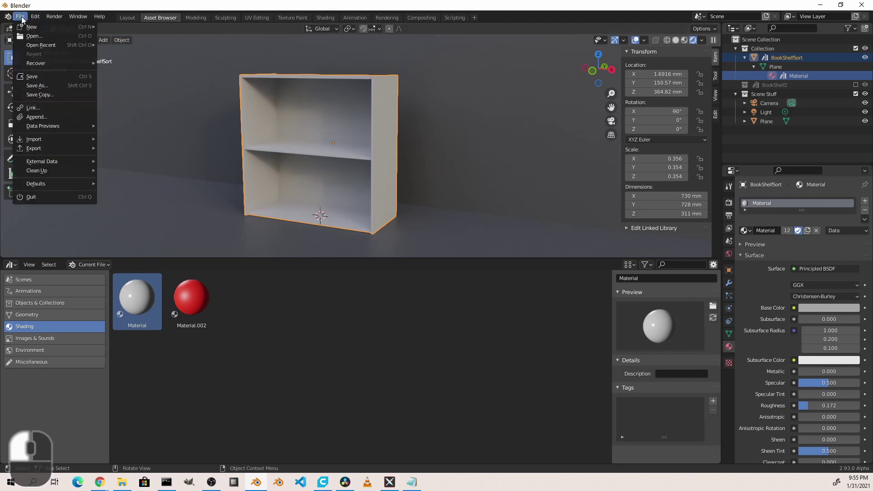
{"action": "left_click", "coordinate": [54, 84]}
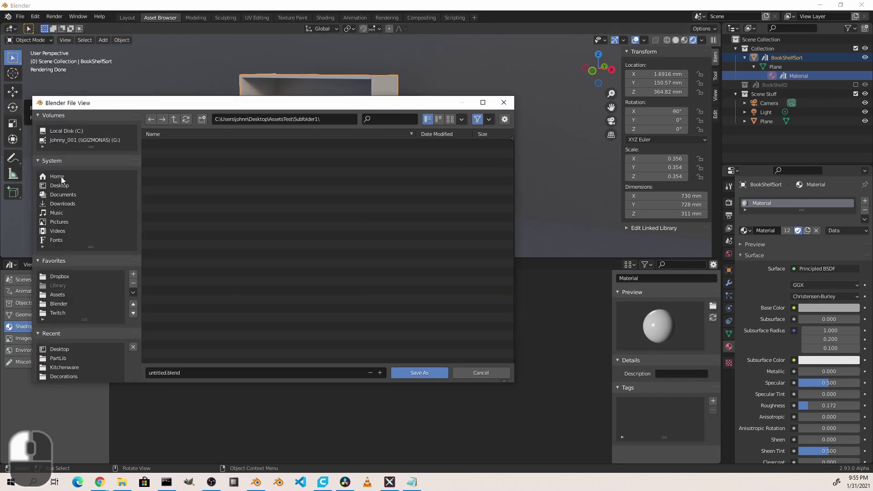
{"action": "left_click", "coordinate": [67, 183]}
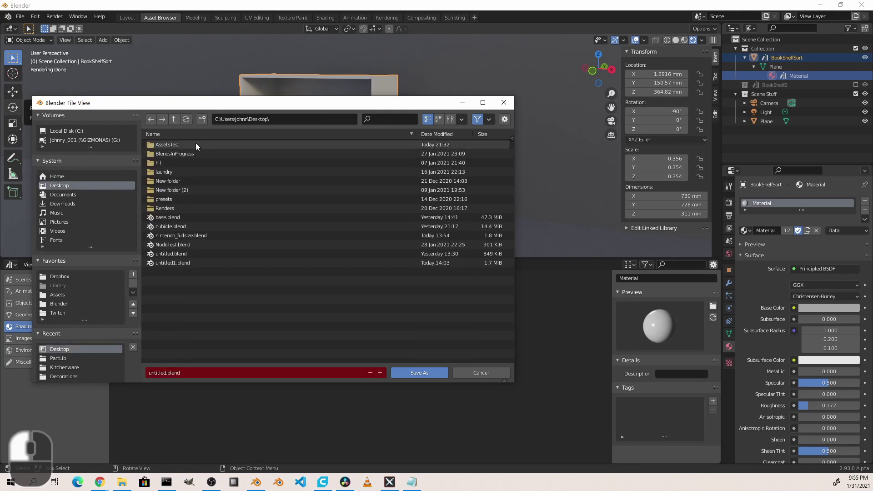
{"action": "double_click", "coordinate": [195, 143]}
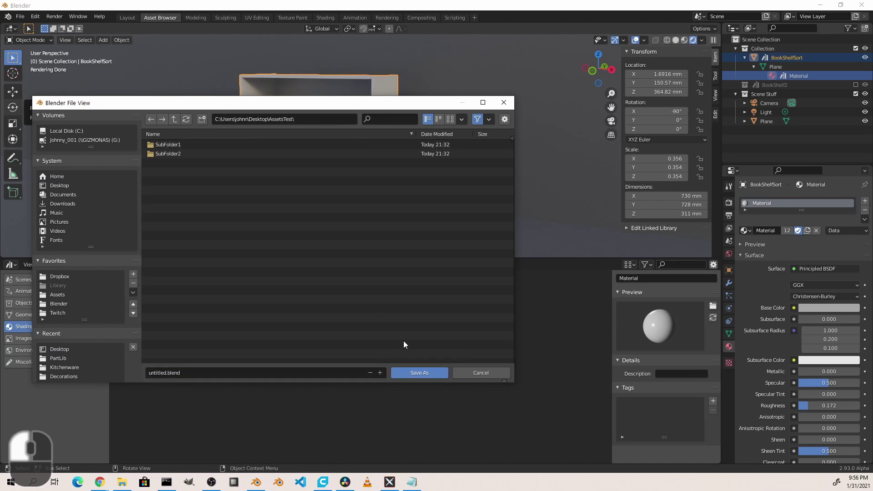
{"action": "left_click", "coordinate": [419, 372]}
Start a new file from the General template
{"action": "left_click", "coordinate": [20, 16]}
{"action": "mouse_move", "coordinate": [29, 28]}
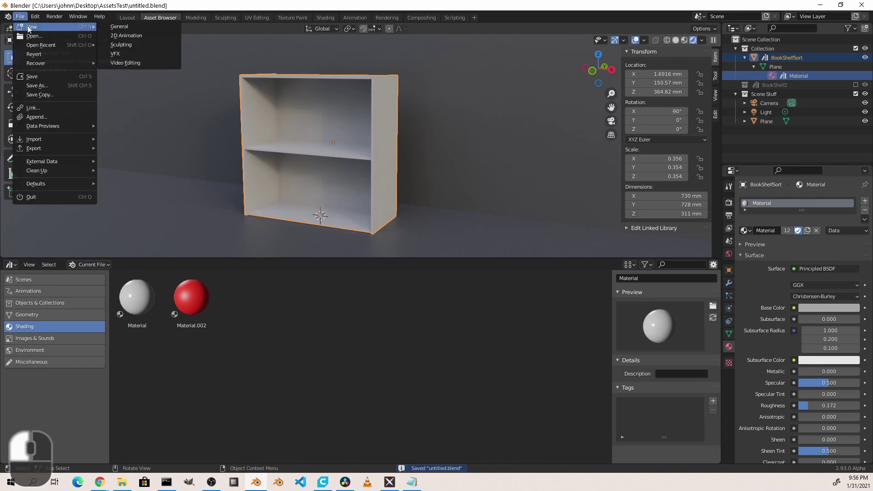
{"action": "left_click", "coordinate": [120, 26]}
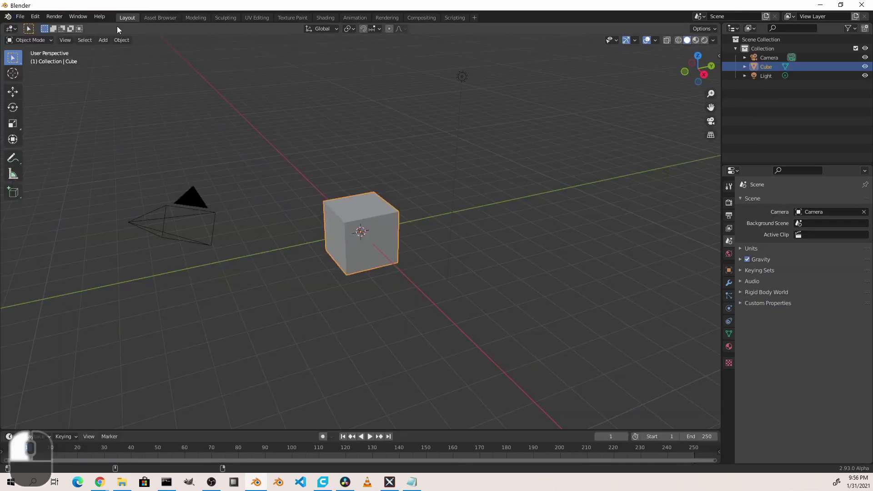
Open the File Paths preferences and enlarge the window so all asset libraries and their full paths are readable
{"action": "left_click", "coordinate": [37, 16]}
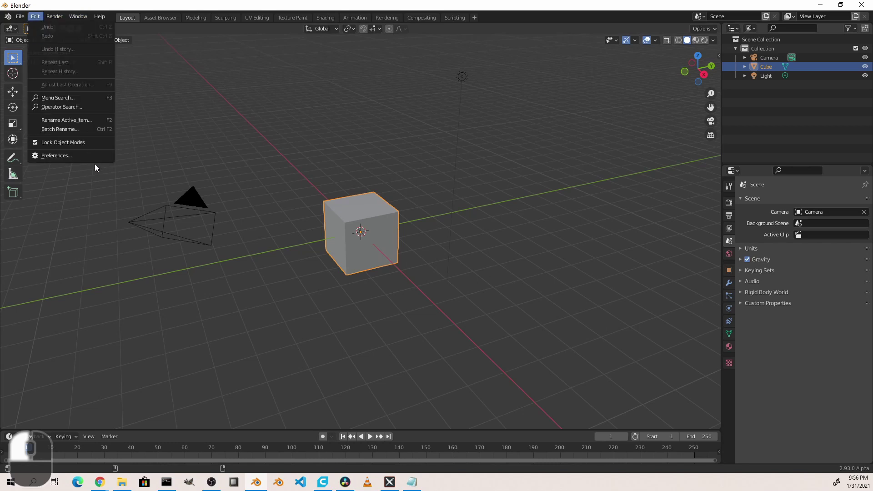
{"action": "left_click", "coordinate": [77, 157]}
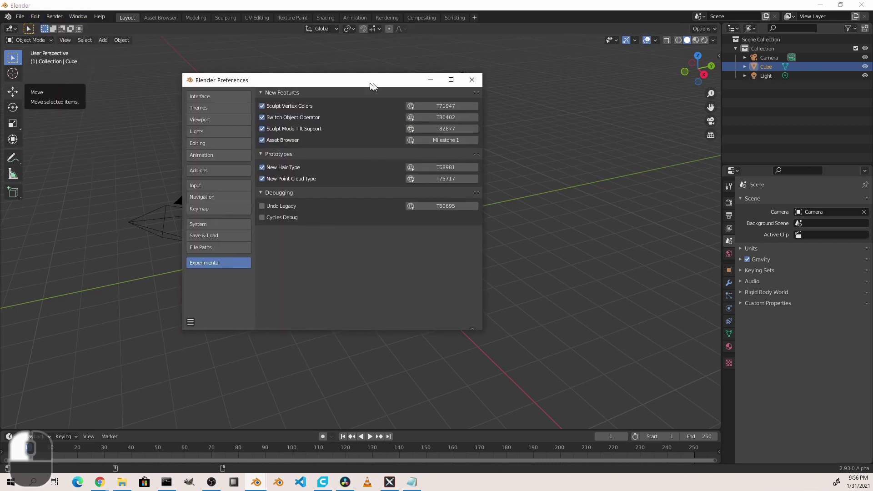
{"action": "left_click", "coordinate": [225, 248]}
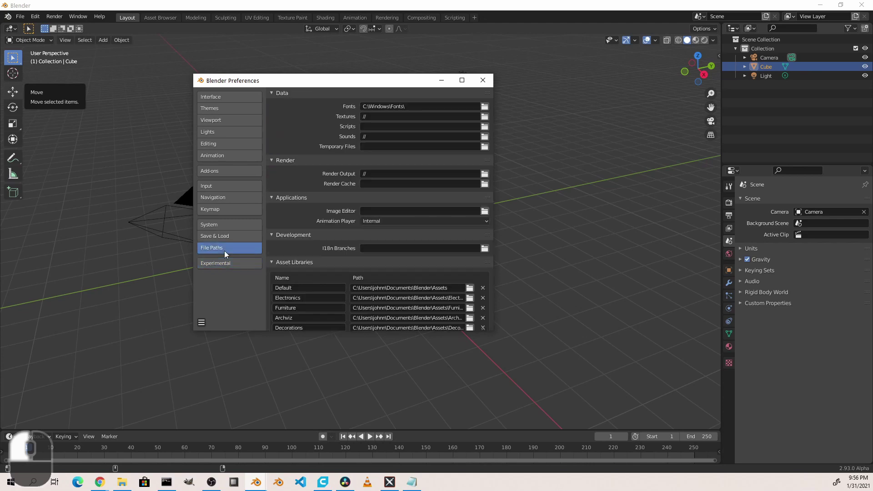
{"action": "left_click_drag", "start_coordinate": [483, 331], "coordinate": [483, 430]}
{"action": "left_click_drag", "start_coordinate": [414, 82], "coordinate": [396, 51]}
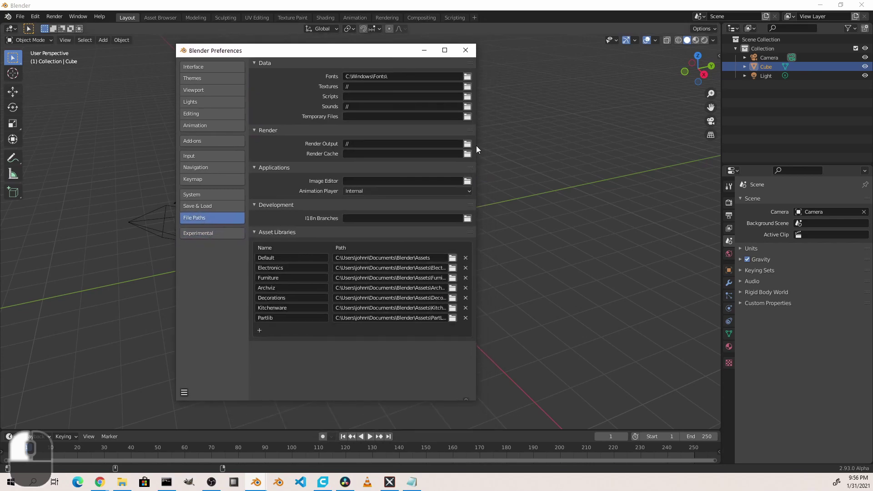
{"action": "left_click_drag", "start_coordinate": [476, 145], "coordinate": [605, 144]}
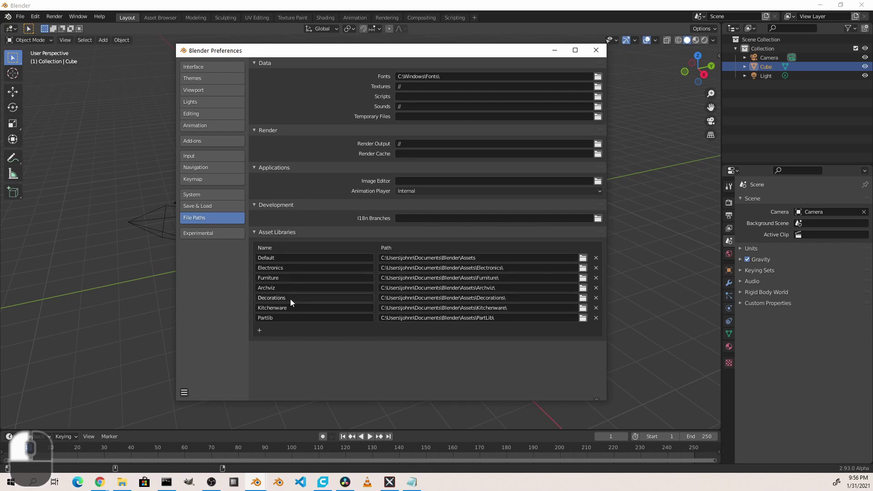
Add a new asset library entry and point its path to the AssetsTest folder on the Desktop
{"action": "left_click", "coordinate": [259, 331]}
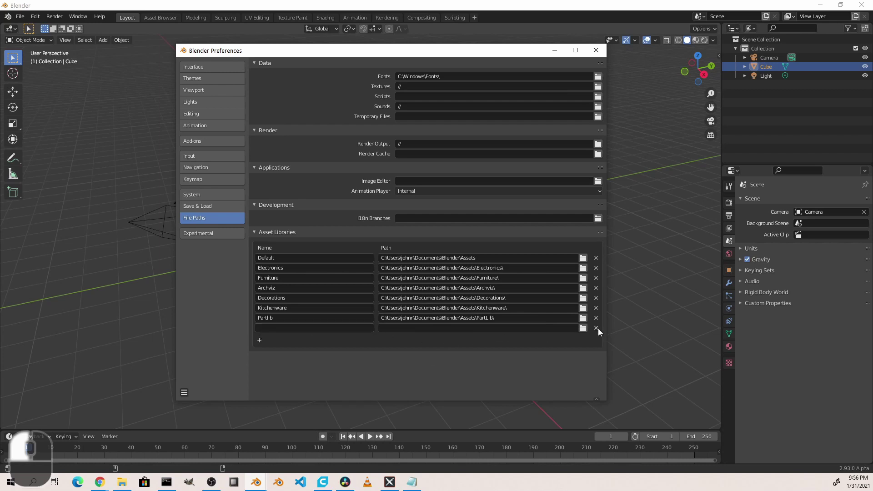
{"action": "left_click", "coordinate": [582, 327]}
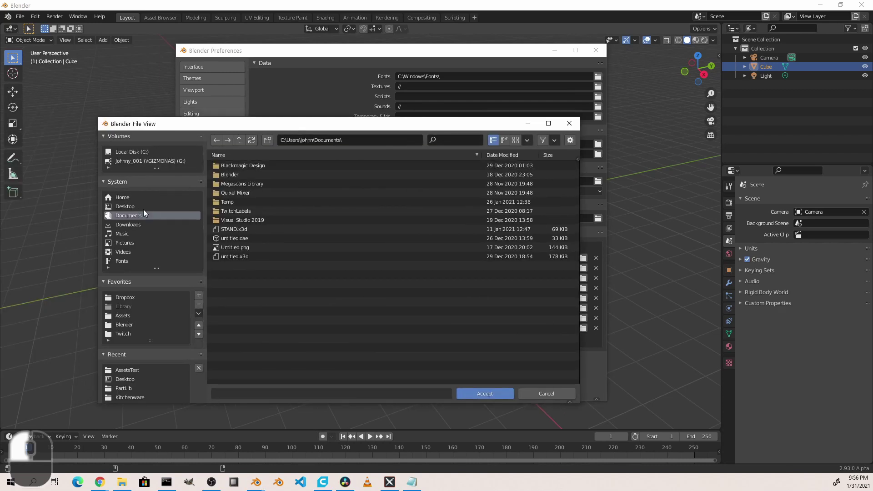
{"action": "left_click", "coordinate": [131, 316]}
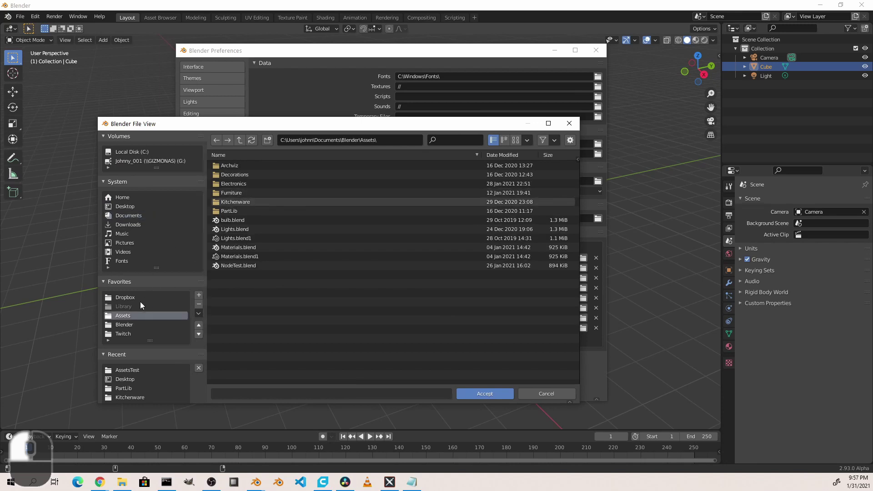
{"action": "left_click", "coordinate": [135, 206]}
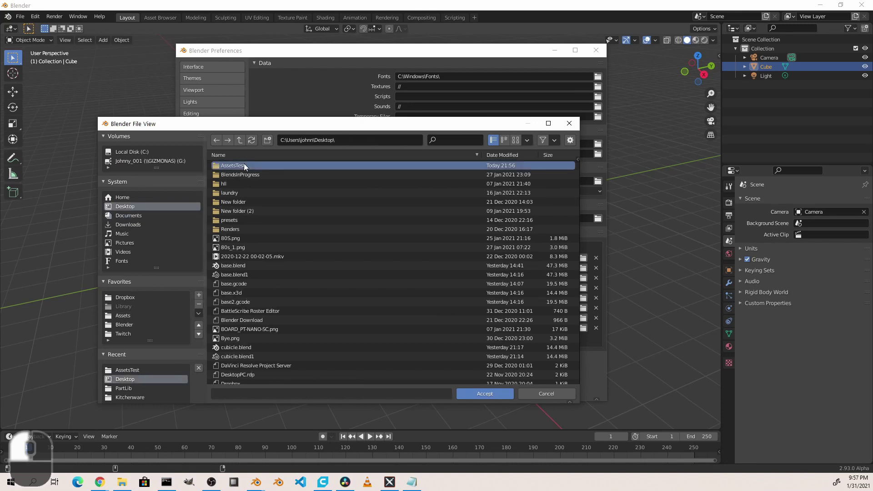
{"action": "left_click", "coordinate": [244, 164]}
{"action": "left_click", "coordinate": [484, 394]}
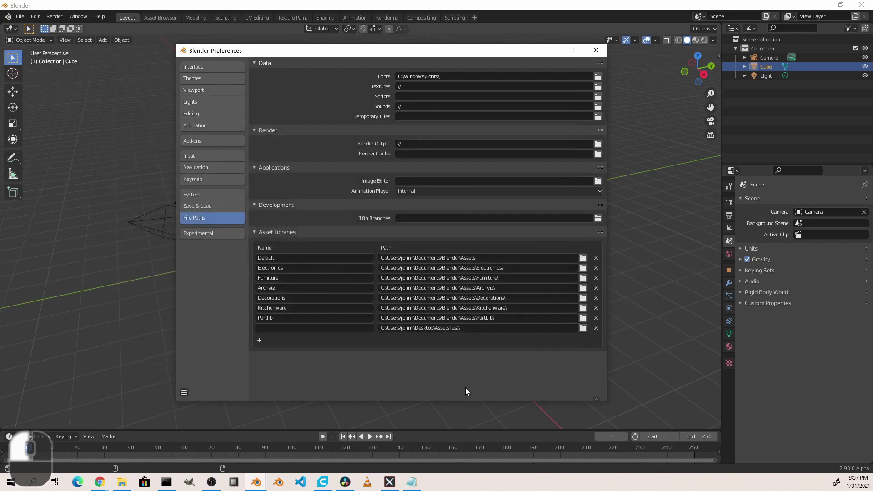
Name the new asset library Test and close the preferences window
{"action": "left_click", "coordinate": [324, 329]}
{"action": "type", "text": "Test"}
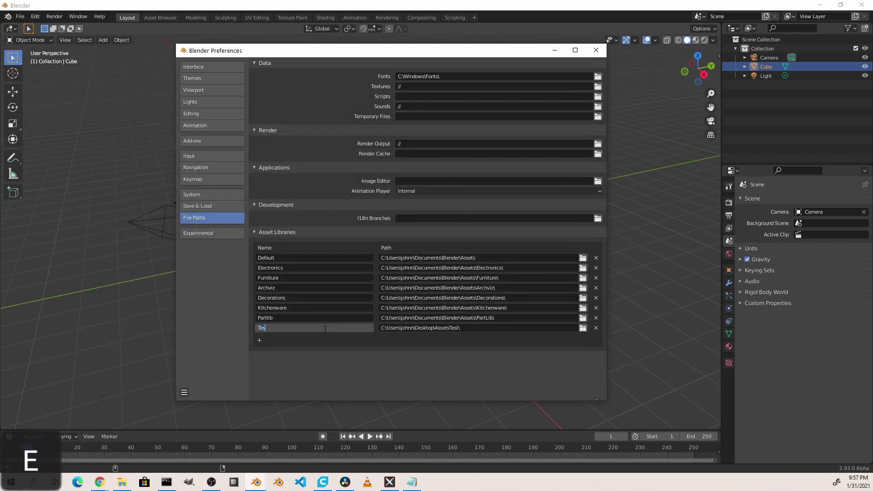
{"action": "key", "text": "Return"}
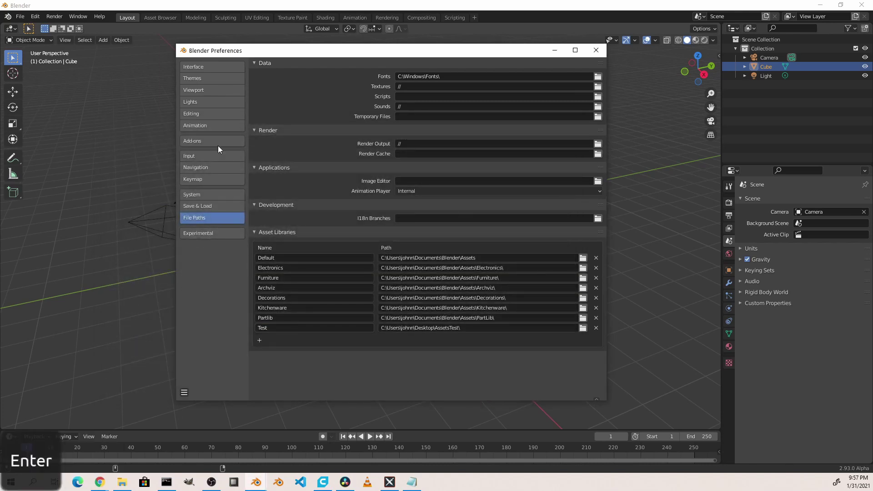
{"action": "left_click", "coordinate": [596, 49]}
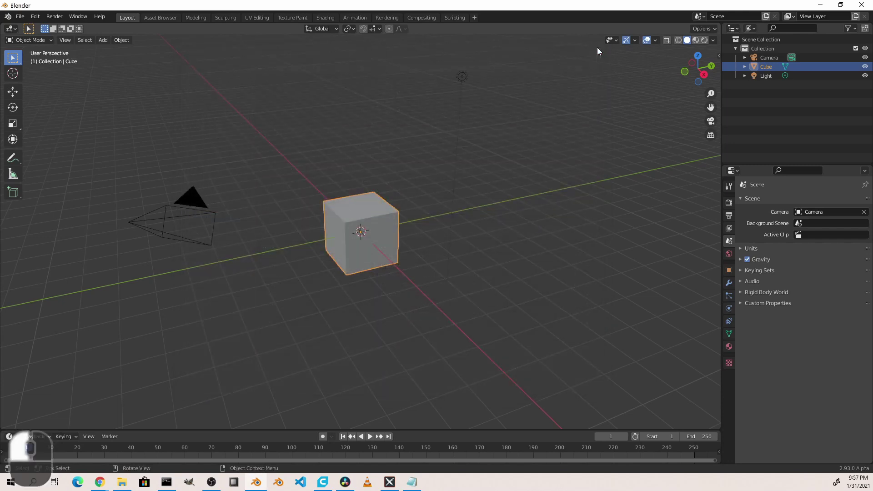
Switch to the Asset Browser workspace and show the assets of the Test library
{"action": "left_click", "coordinate": [163, 18]}
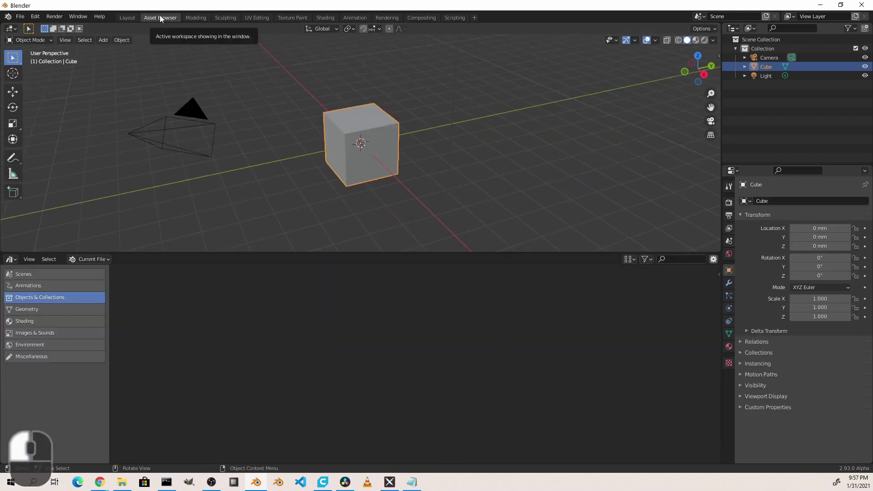
{"action": "left_click", "coordinate": [93, 260]}
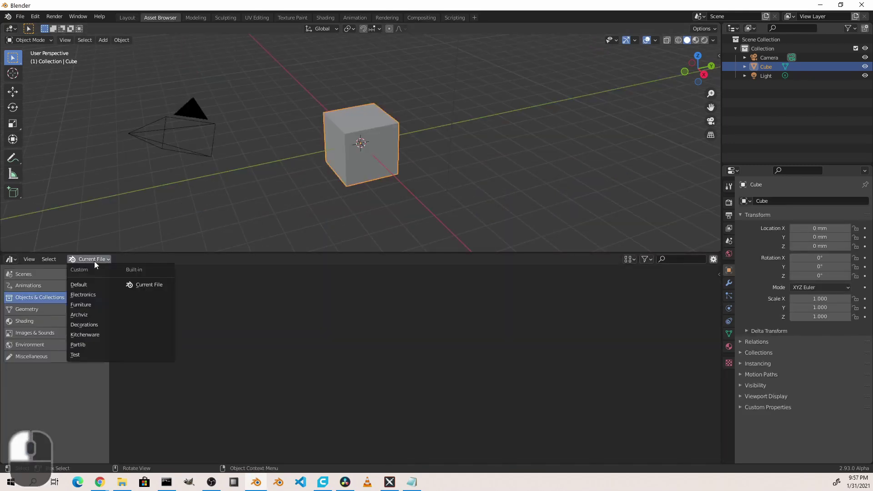
{"action": "left_click", "coordinate": [92, 356]}
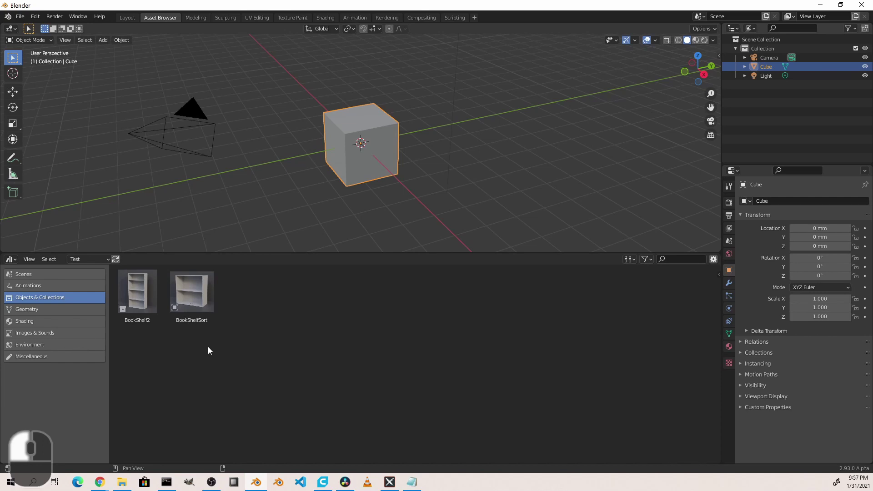
Delete the default cube from the scene
{"action": "middle_click_drag", "start_coordinate": [273, 191], "coordinate": [366, 149]}
{"action": "key", "text": "x"}
{"action": "left_click", "coordinate": [366, 149]}
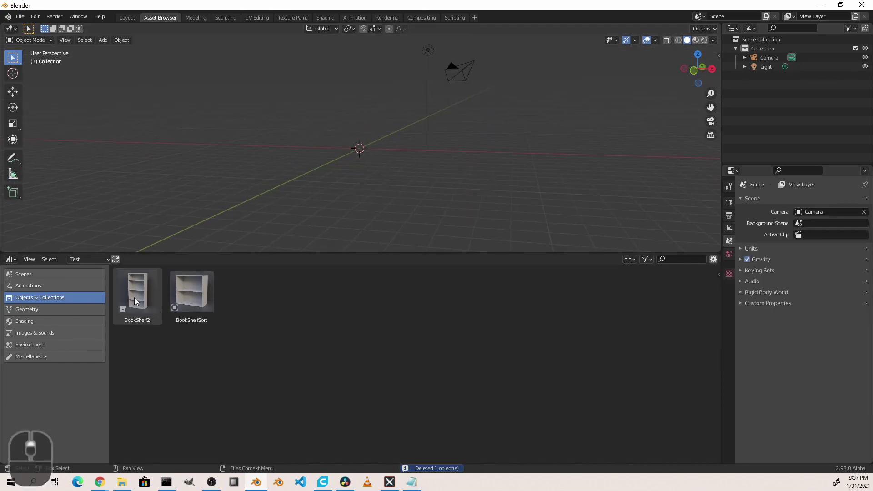
Place the BookShelf2 and BookShelfSort assets in the scene and inspect them from the front
{"action": "left_click_drag", "start_coordinate": [134, 296], "coordinate": [301, 131]}
{"action": "left_click_drag", "start_coordinate": [204, 269], "coordinate": [351, 149]}
{"action": "key", "text": "grave"}
{"action": "left_click", "coordinate": [342, 168]}
{"action": "scroll", "coordinate": [348, 130], "scroll_direction": "up", "scroll_amount": 3}
{"action": "middle_click_drag", "start_coordinate": [348, 130], "coordinate": [340, 191], "text": "shift"}
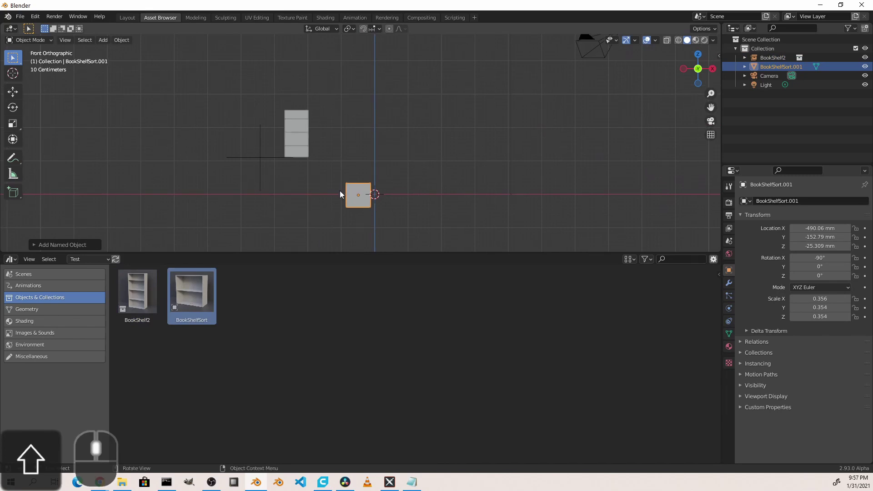
Replace both placed bookshelves with a single BookShelfSort at about X 82 mm and Z 863 mm
{"action": "left_click_drag", "start_coordinate": [427, 233], "coordinate": [203, 102]}
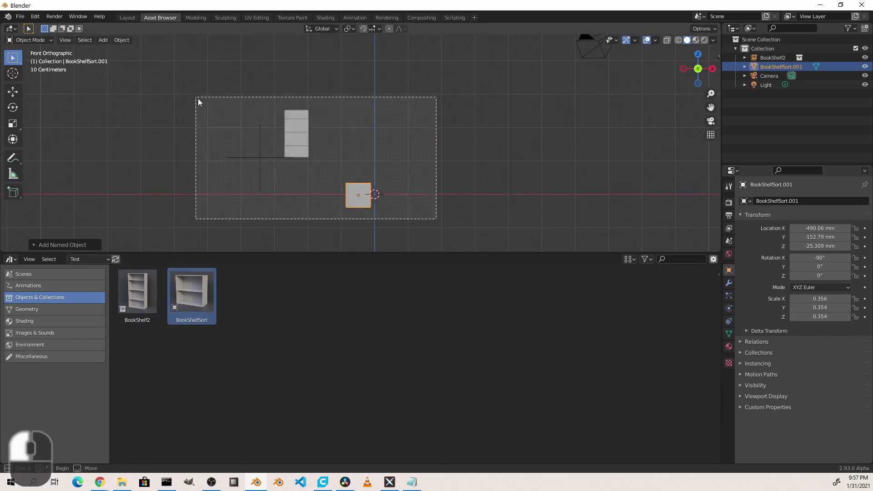
{"action": "key", "text": "Delete"}
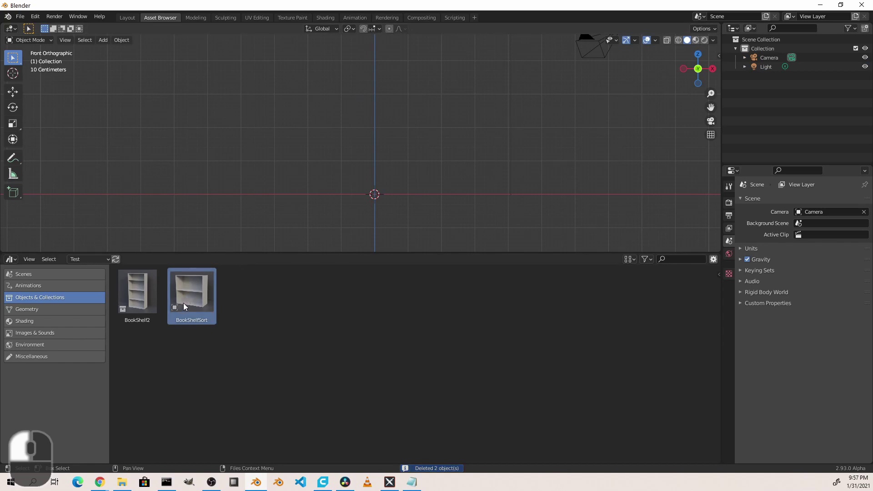
{"action": "left_click_drag", "start_coordinate": [191, 298], "coordinate": [378, 166]}
{"action": "scroll", "coordinate": [377, 167], "scroll_direction": "up", "scroll_amount": 6}
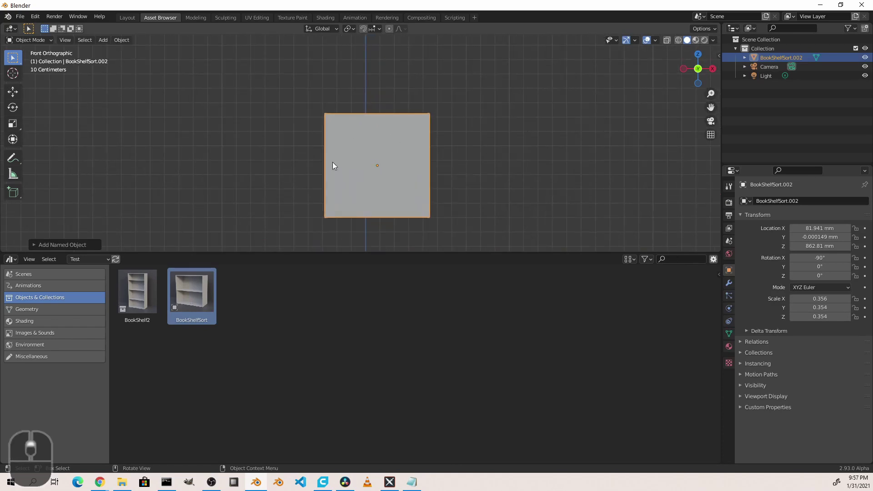
{"action": "scroll", "coordinate": [376, 165], "scroll_direction": "down", "scroll_amount": 5}
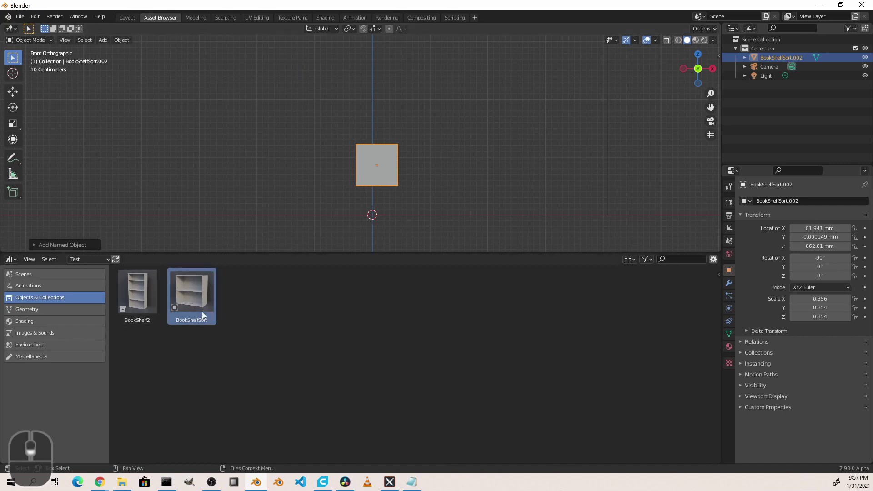
Replace the placed BookShelfSort with an instance of the BookShelf2 collection at about X 24 mm and Z 896 mm
{"action": "key", "text": "x"}
{"action": "left_click", "coordinate": [377, 156]}
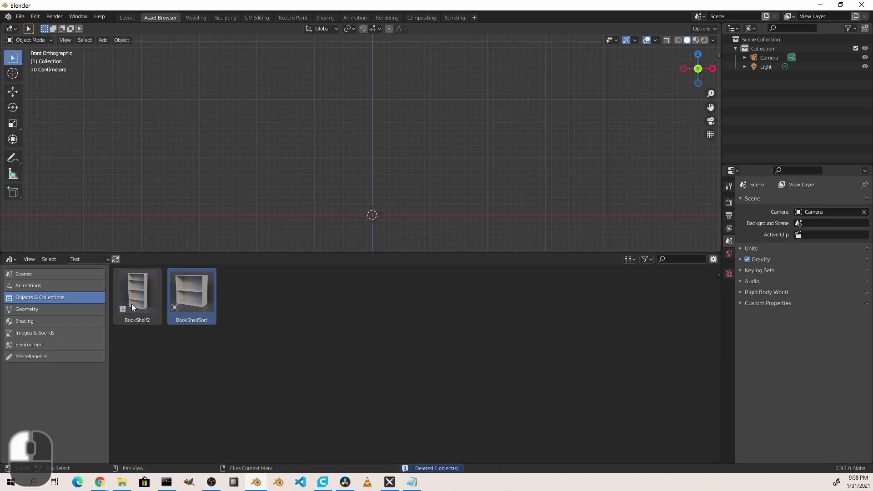
{"action": "left_click_drag", "start_coordinate": [132, 303], "coordinate": [374, 163]}
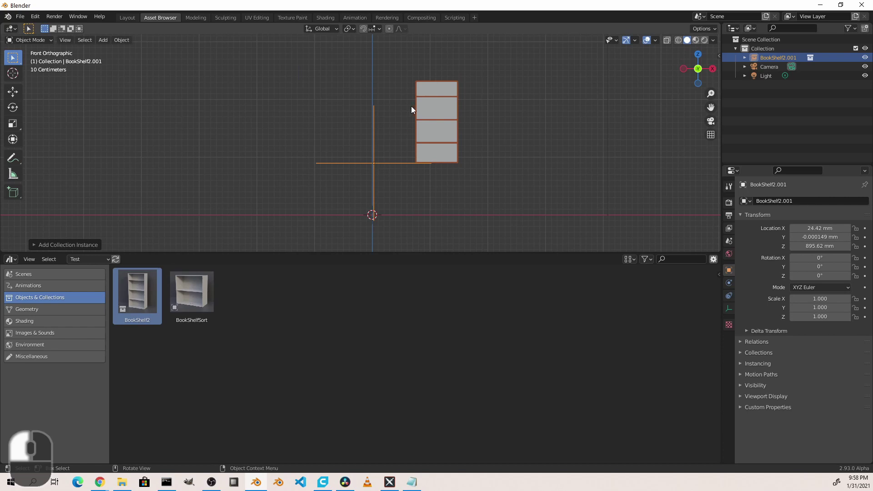
Delete the BookShelf2 collection instance from the scene
{"action": "key", "text": "ctrl+s"}
{"action": "left_click", "coordinate": [118, 83]}
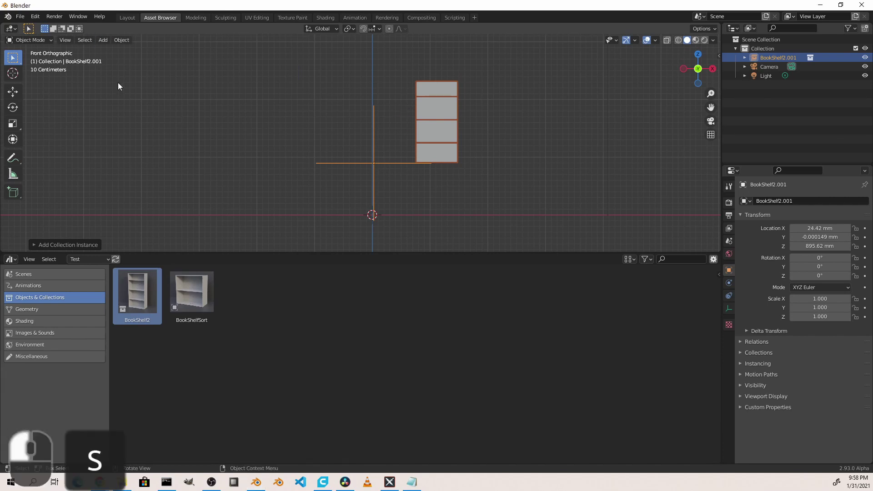
{"action": "left_click", "coordinate": [20, 17]}
{"action": "left_click", "coordinate": [382, 199]}
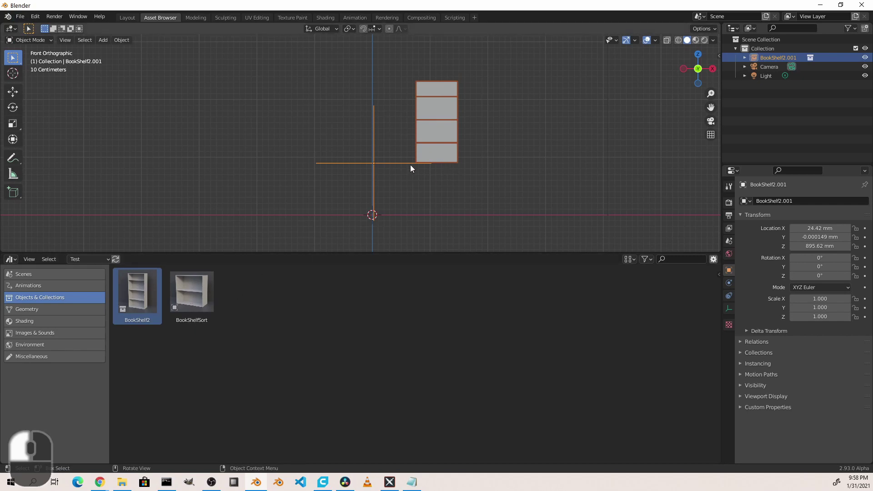
{"action": "key", "text": "Delete"}
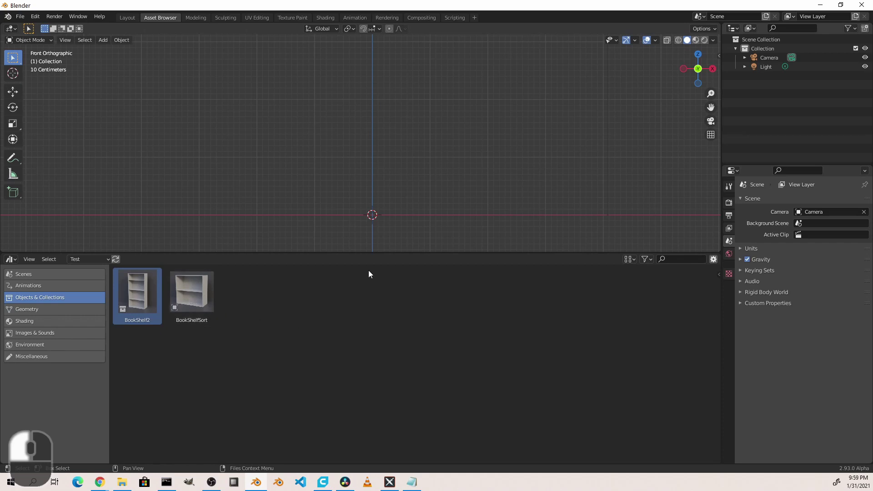
Review the asset library names and folder paths in the File Paths preferences, and close the preferences
{"action": "left_click", "coordinate": [35, 16]}
{"action": "left_click", "coordinate": [75, 156]}
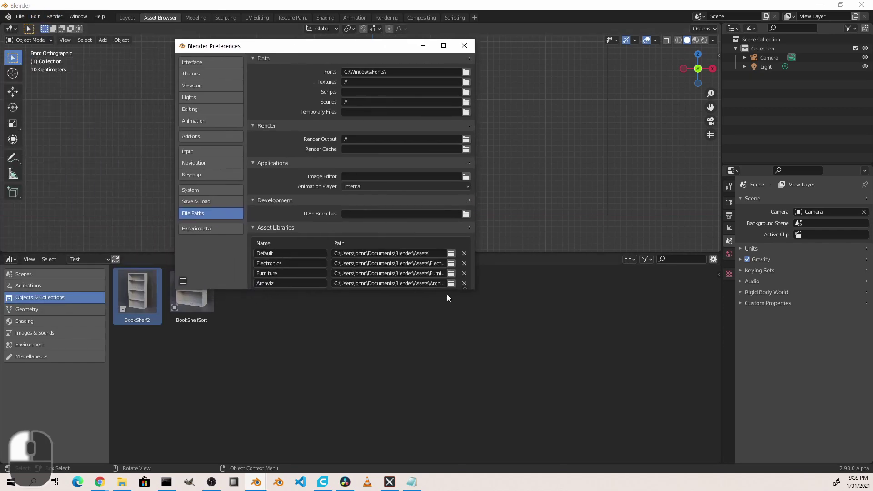
{"action": "left_click_drag", "start_coordinate": [474, 289], "coordinate": [563, 430]}
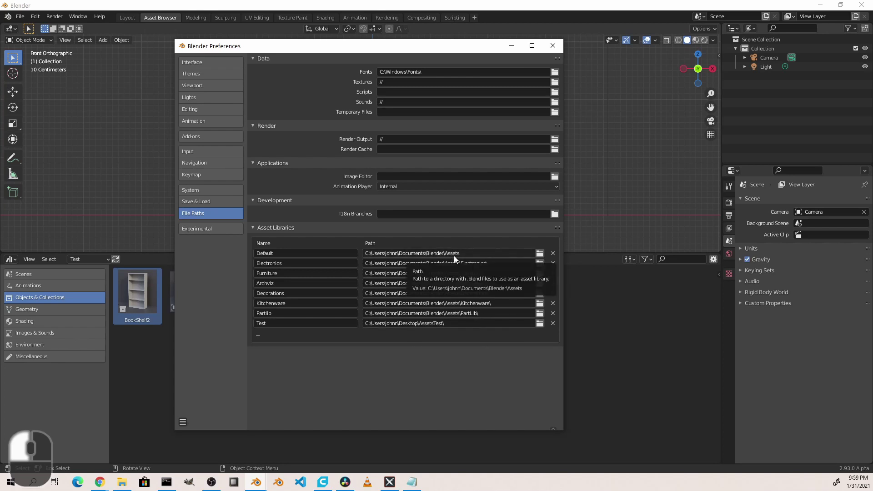
{"action": "left_click", "coordinate": [553, 45]}
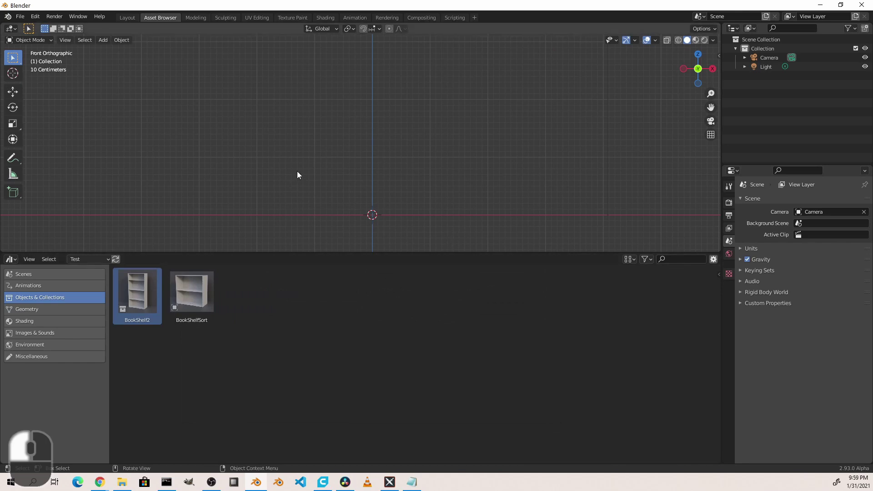
View the assets in the Default library and those in the Electronics library
{"action": "left_click", "coordinate": [85, 257]}
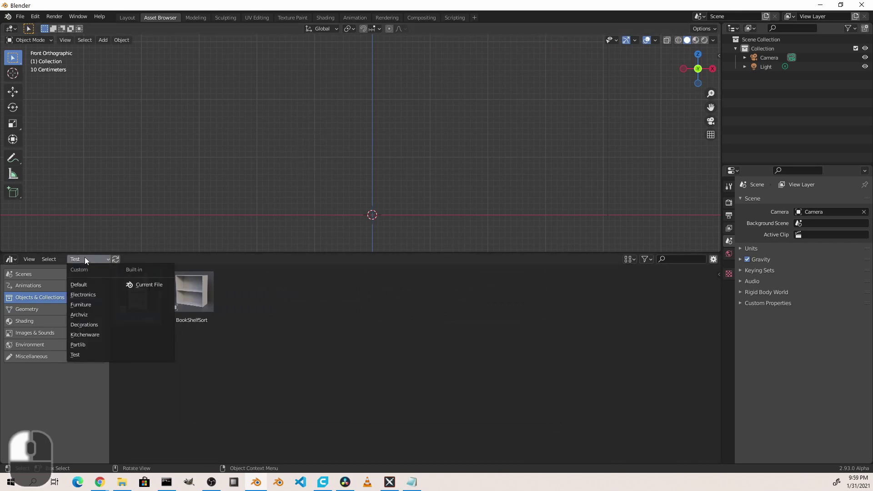
{"action": "left_click", "coordinate": [88, 286]}
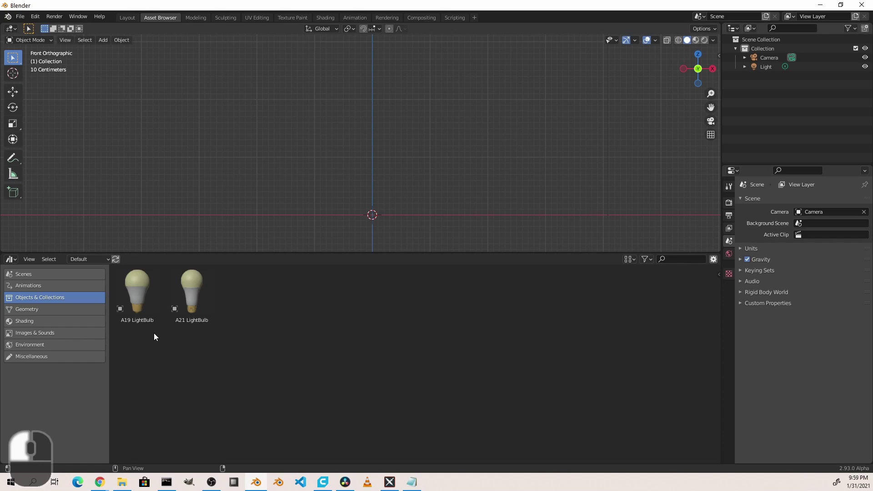
{"action": "left_click", "coordinate": [89, 258]}
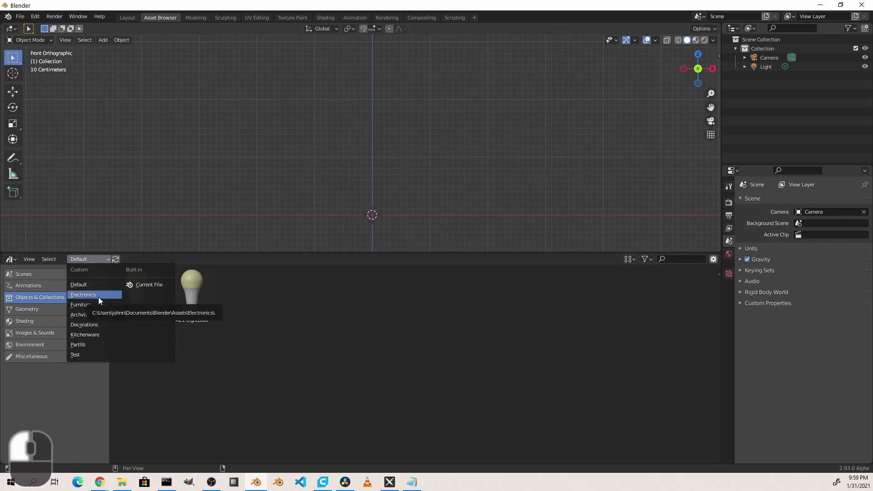
{"action": "left_click", "coordinate": [98, 295]}
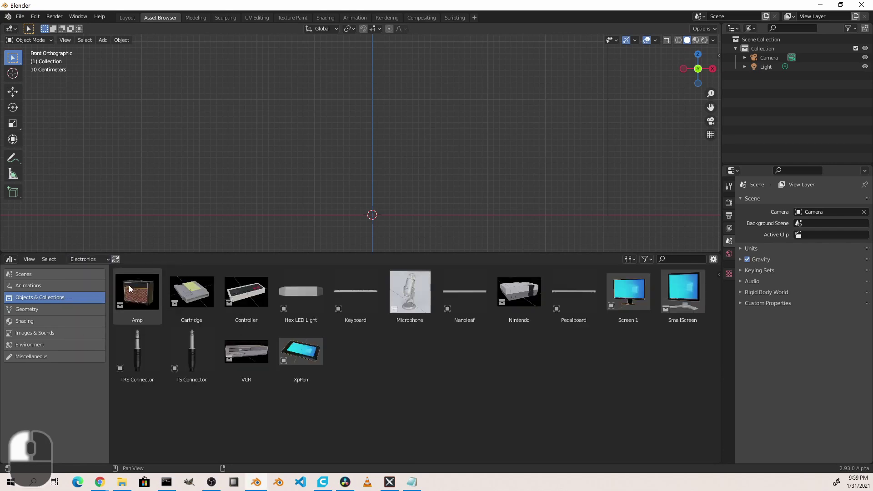
Show the Default library with Recursions set to One Level and look through its subfolder assets
{"action": "left_click", "coordinate": [90, 259]}
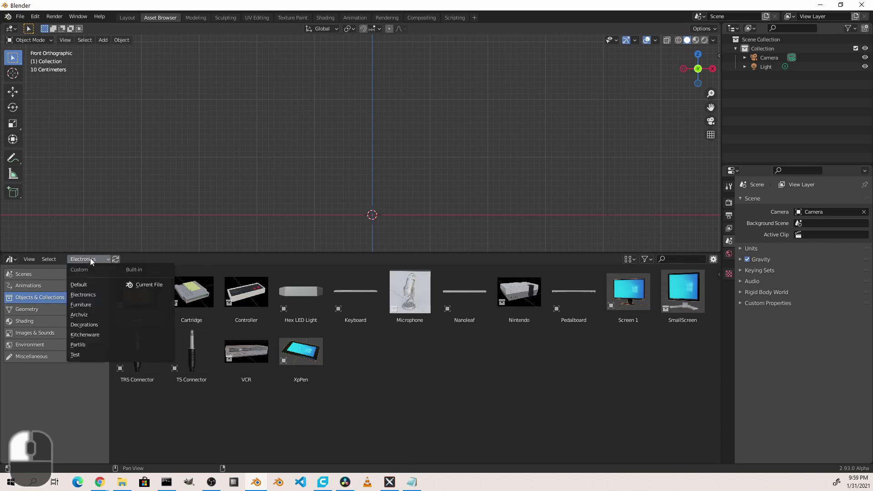
{"action": "left_click", "coordinate": [79, 283]}
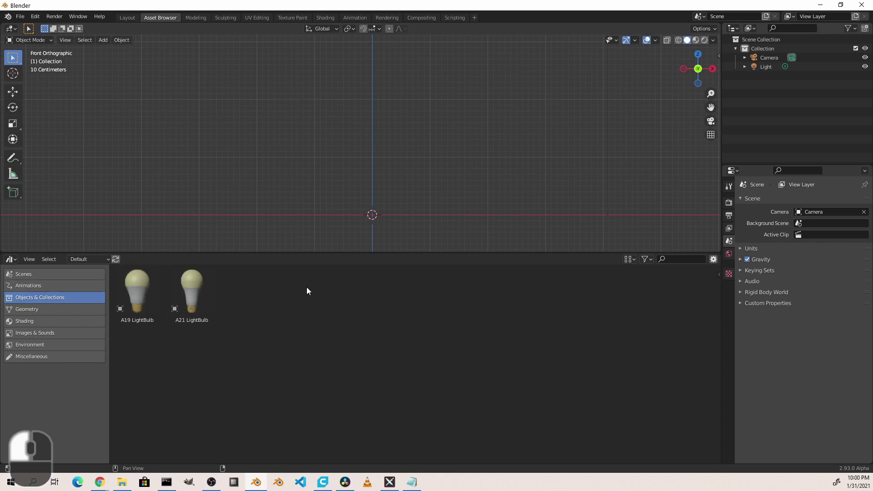
{"action": "left_click", "coordinate": [630, 259]}
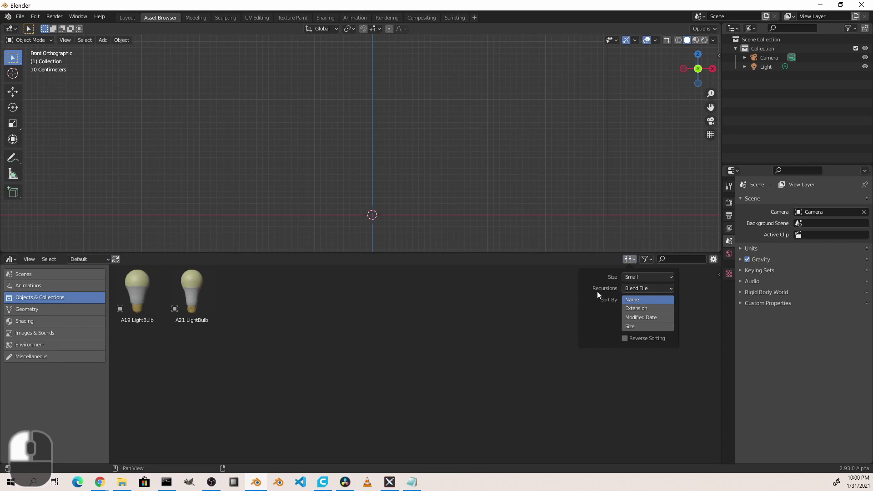
{"action": "left_click", "coordinate": [641, 291]}
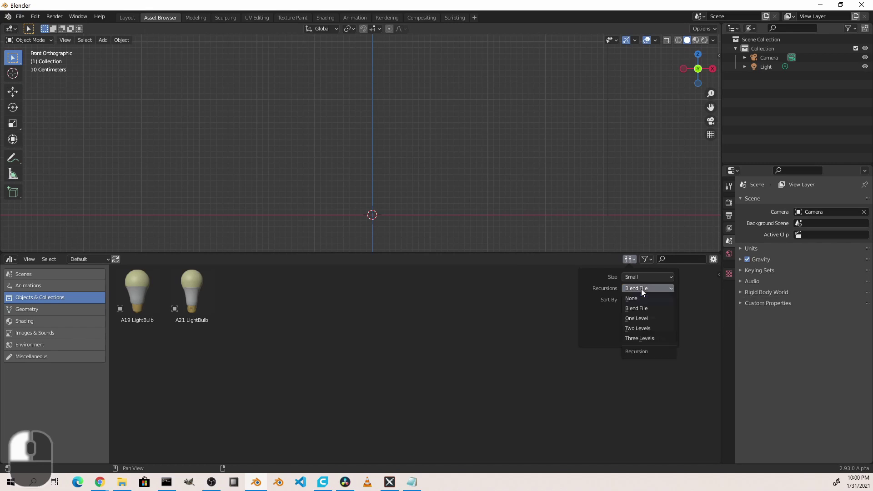
{"action": "left_click", "coordinate": [649, 319]}
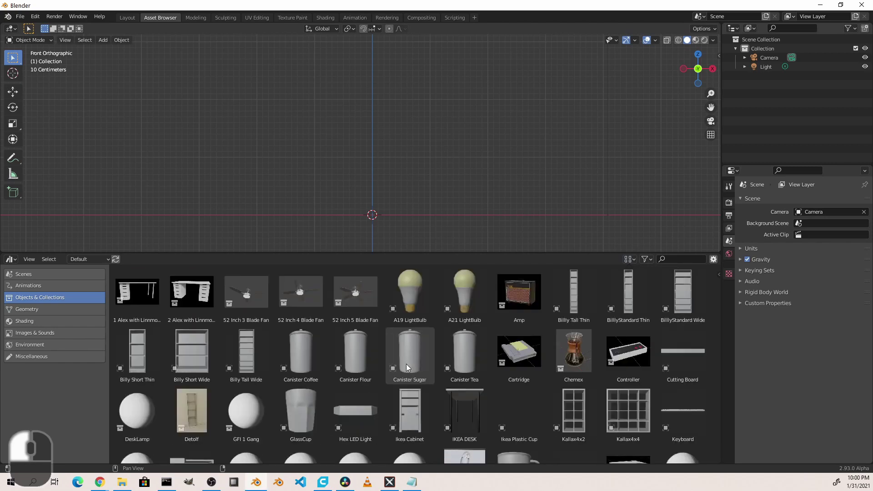
{"action": "scroll", "coordinate": [407, 368], "scroll_direction": "down", "scroll_amount": 6}
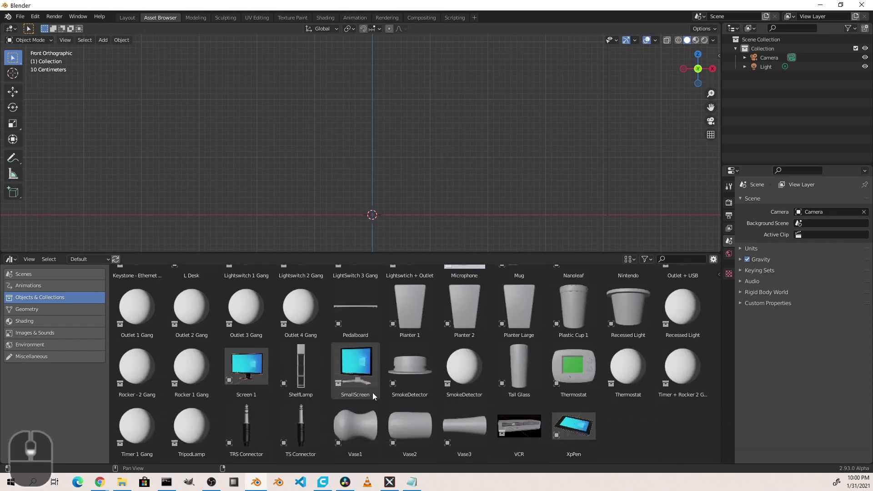
Show the assets of the Furniture library
{"action": "scroll", "coordinate": [369, 395], "scroll_direction": "up", "scroll_amount": 6}
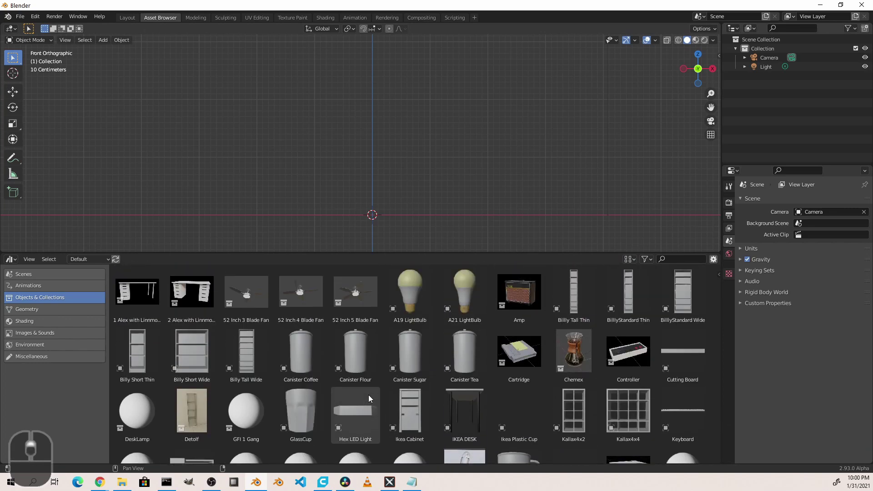
{"action": "left_click", "coordinate": [97, 260]}
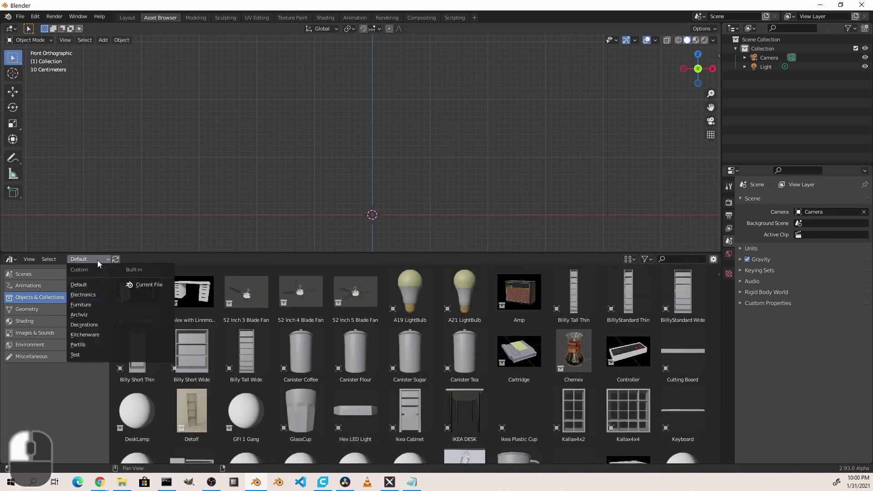
{"action": "left_click", "coordinate": [102, 303]}
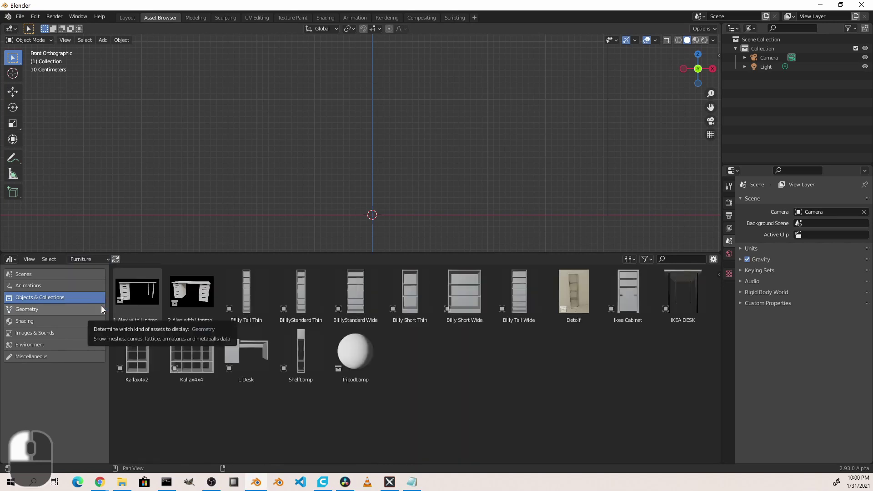
Place the 2 Alex with Linnmon Top desk asset in the scene and clear its location so it stands at the origin
{"action": "left_click_drag", "start_coordinate": [191, 293], "coordinate": [362, 197]}
{"action": "scroll", "coordinate": [362, 197], "scroll_direction": "up", "scroll_amount": 4}
{"action": "middle_click_drag", "start_coordinate": [365, 216], "coordinate": [389, 120], "text": "shift"}
{"action": "key", "text": "g"}
{"action": "left_click", "coordinate": [422, 159]}
{"action": "key", "text": "alt+g"}
Add the Billy Short Thin bookcase asset, clear its location, and move it to about 1132 mm along X beside the desk
{"action": "scroll", "coordinate": [370, 185], "scroll_direction": "down", "scroll_amount": 2}
{"action": "left_click_drag", "start_coordinate": [409, 293], "coordinate": [355, 130]}
{"action": "key", "text": "alt+g"}
{"action": "key", "text": "g"}
{"action": "middle_click_drag", "start_coordinate": [354, 133], "coordinate": [459, 140]}
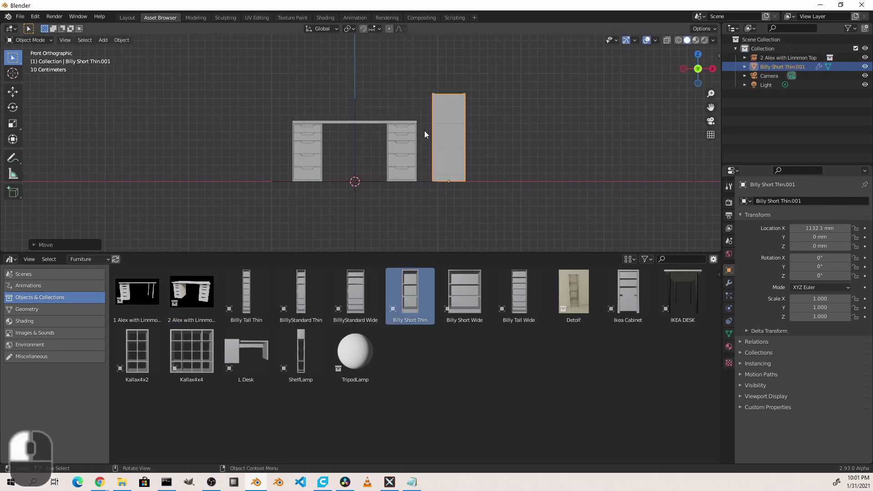
{"action": "mouse_move", "coordinate": [410, 125]}
{"action": "middle_mouse_down"}
{"action": "mouse_move", "coordinate": [422, 140]}
{"action": "mouse_move", "coordinate": [407, 137]}
{"action": "middle_mouse_up"}
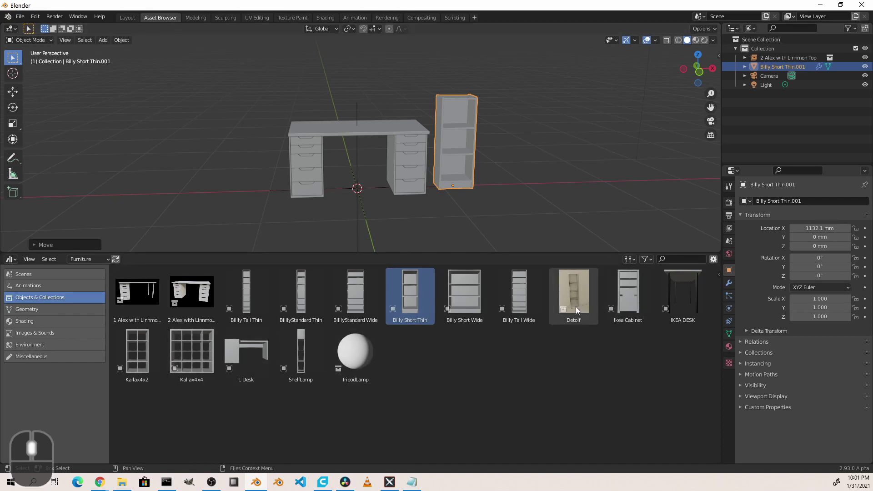
Add a plane as the floor, move it about 443 mm along negative Y, and extrude its back edge upward as a wall
{"action": "key", "text": "shift+a"}
{"action": "left_click", "coordinate": [371, 187]}
{"action": "key", "text": "KP_3"}
{"action": "key", "text": "g"}
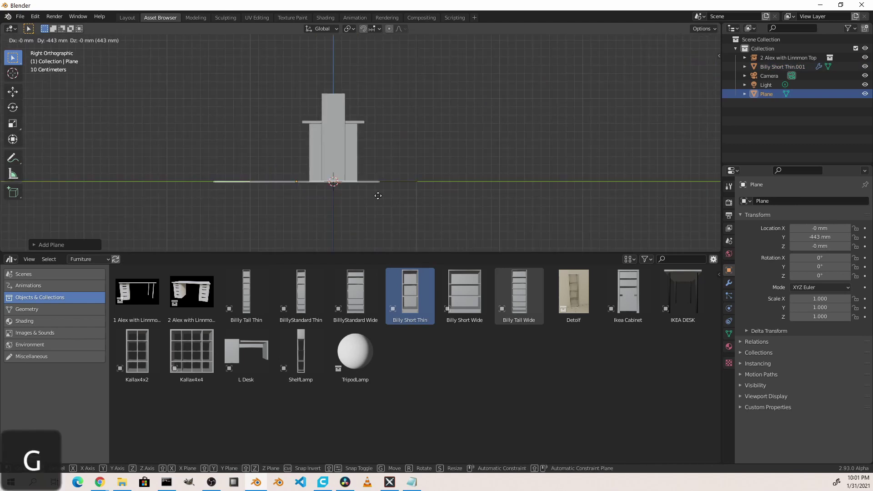
{"action": "key", "text": "z"}
{"action": "left_click", "coordinate": [374, 104]}
Scale all of the floor and wall geometry wider along X so it extends past both sides of the furniture
{"action": "middle_click_drag", "start_coordinate": [375, 104], "coordinate": [318, 136]}
{"action": "key", "text": "a"}
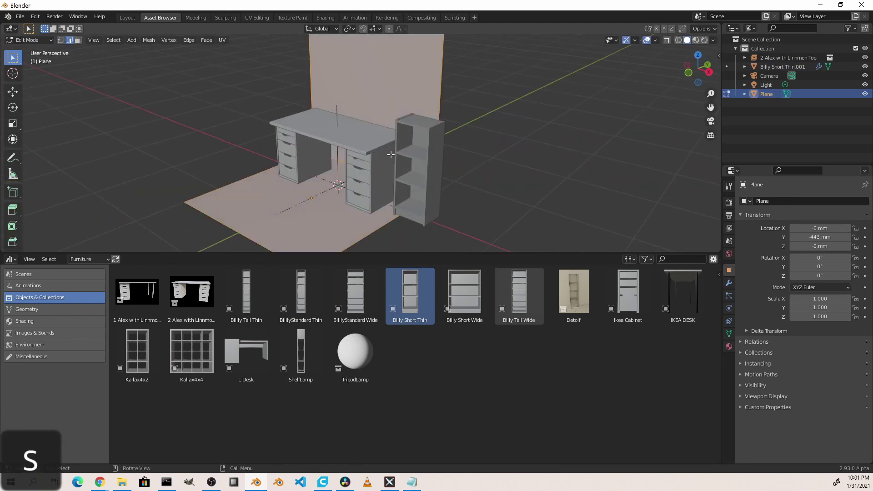
{"action": "key", "text": "s"}
{"action": "left_click", "coordinate": [186, 295]}
Place the TripodLamp asset on the floor at about -1302 mm along X, on the desk's side opposite the bookcase
{"action": "left_click", "coordinate": [90, 259]}
{"action": "left_click_drag", "start_coordinate": [355, 350], "coordinate": [255, 150]}
{"action": "key", "text": "ctrl+Tab"}
{"action": "key", "text": "KP_1"}
{"action": "middle_click_drag", "start_coordinate": [255, 150], "coordinate": [336, 76]}
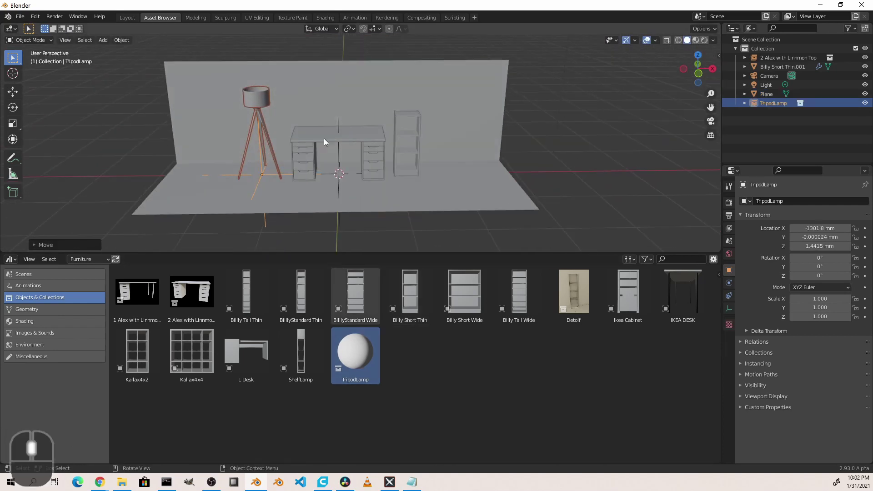
Edit the floor-and-wall plane to make its back wall taller behind the furniture
{"action": "key", "text": "KP_1"}
{"action": "key", "text": "ctrl+Tab"}
{"action": "key", "text": "ctrl+Tab"}
{"action": "middle_click_drag", "start_coordinate": [359, 206], "coordinate": [428, 46]}
{"action": "key", "text": "Tab"}
Set the render engine to Cycles and show the viewport in rendered shading
{"action": "left_click", "coordinate": [713, 40]}
{"action": "left_click", "coordinate": [729, 202]}
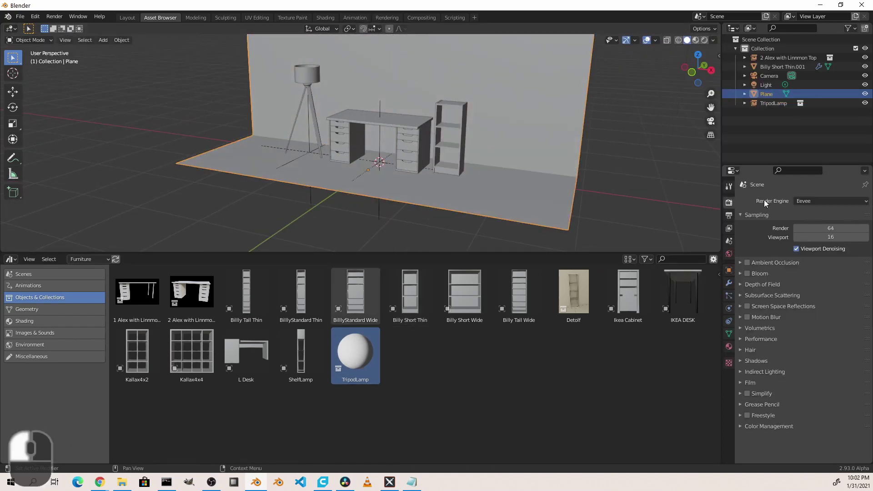
{"action": "left_click", "coordinate": [818, 201]}
{"action": "left_click", "coordinate": [823, 228]}
{"action": "left_click", "coordinate": [704, 40]}
{"action": "scroll", "coordinate": [422, 120], "scroll_direction": "up", "scroll_amount": 3}
Enable viewport denoising in the Cycles sampling settings
{"action": "left_click", "coordinate": [729, 253]}
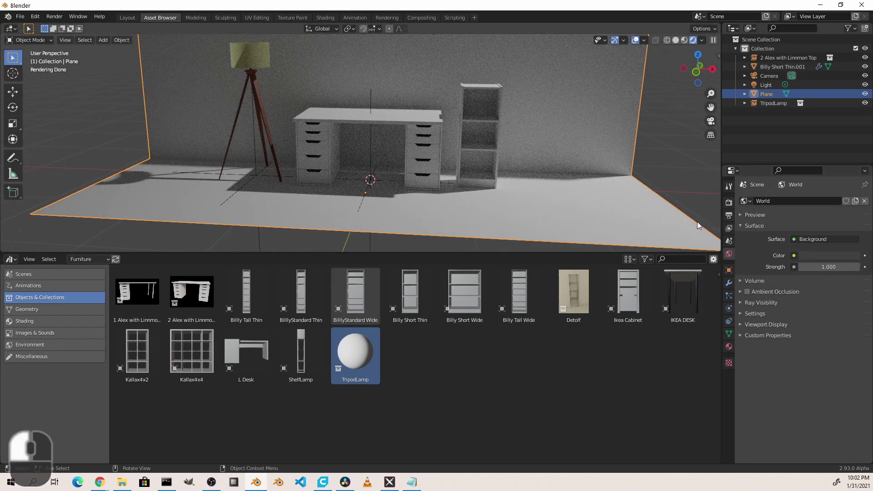
{"action": "left_click", "coordinate": [729, 202]}
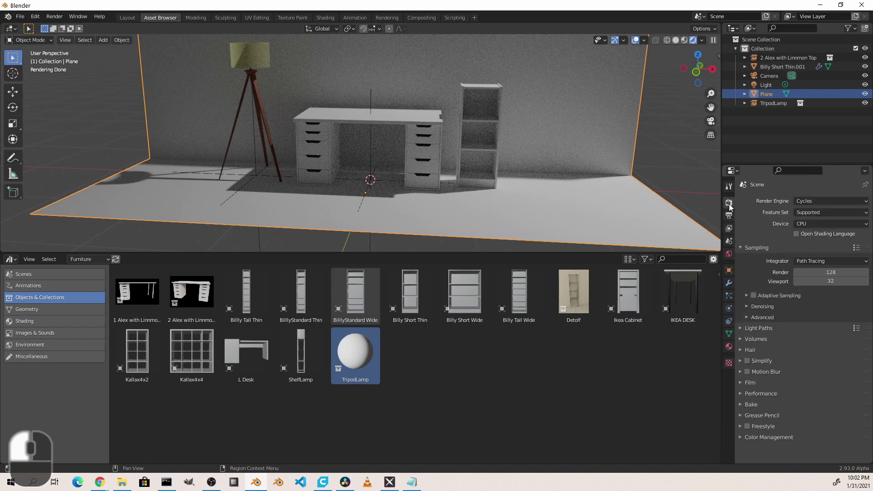
{"action": "left_click", "coordinate": [760, 307]}
{"action": "left_click", "coordinate": [796, 331]}
Switch to the Layout workspace, add an area light, and place it in front of the floor on the tripod lamp's side
{"action": "key", "text": "KP_3"}
{"action": "key", "text": "shift+z"}
{"action": "key", "text": "ctrl+a"}
{"action": "left_click", "coordinate": [313, 112]}
{"action": "left_click", "coordinate": [127, 18]}
{"action": "key", "text": "shift+a"}
{"action": "left_click", "coordinate": [346, 335]}
{"action": "key", "text": "g"}
{"action": "left_click", "coordinate": [316, 244]}
Move the existing point light into the tripod lamp's shade and set its power to 20 W
{"action": "key", "text": "KP_1"}
{"action": "left_click", "coordinate": [324, 195]}
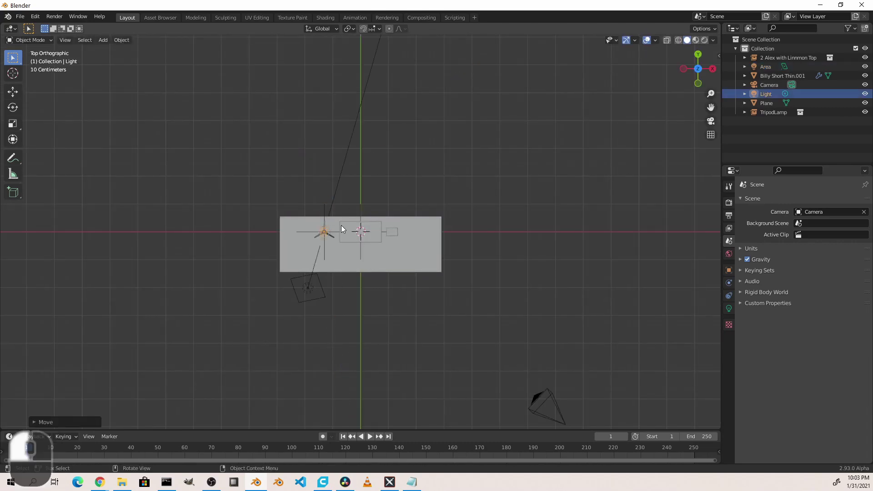
{"action": "left_click", "coordinate": [728, 254]}
{"action": "left_click", "coordinate": [822, 236]}
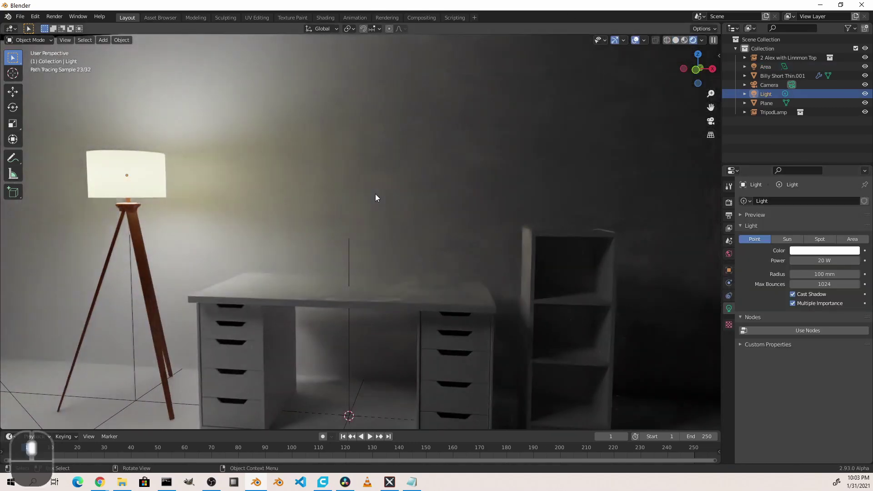